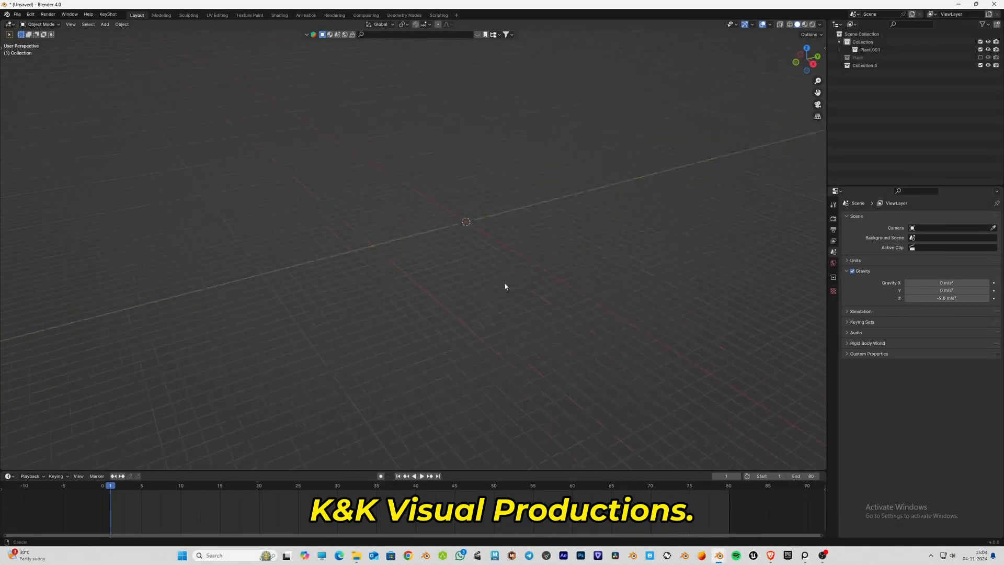
Orbit the view around the empty scene before adding any objects.
mouse_move(464, 275)
middle_down()
mouse_move(413, 238)
mouse_move(476, 288)
mouse_move(481, 261)
middle_up()
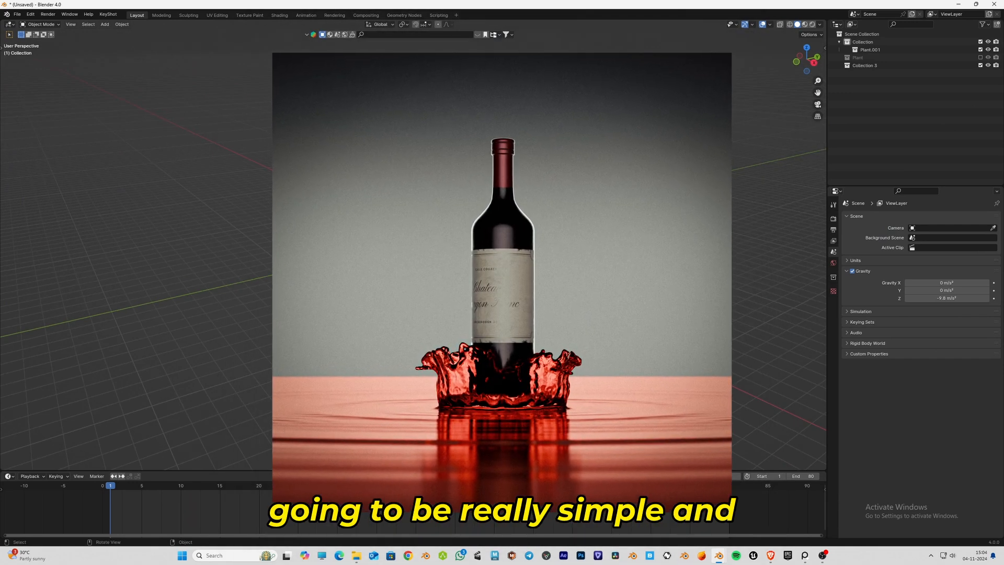
Add a cube to the scene and scale it up into a large box.
key(shift+a)
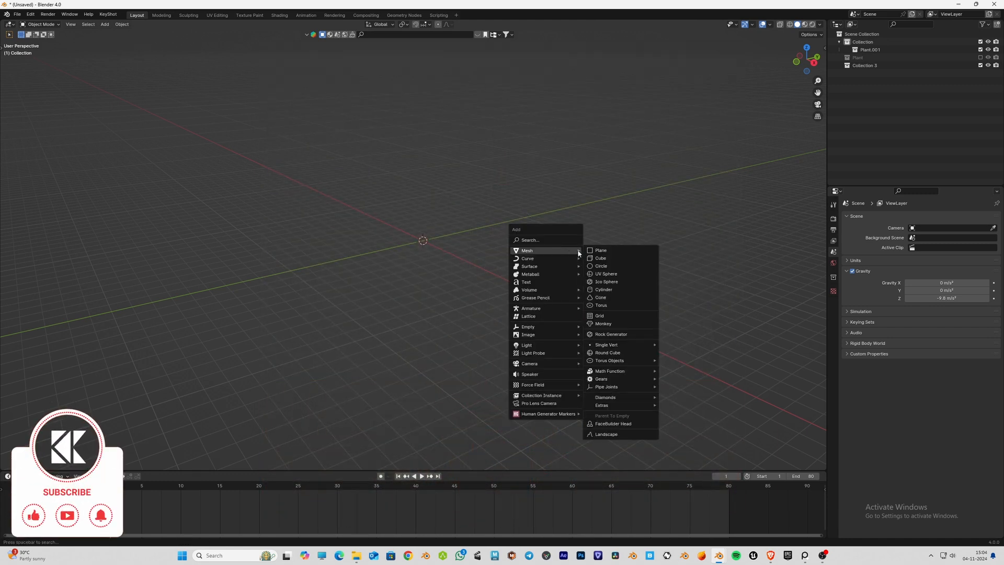
click(602, 259)
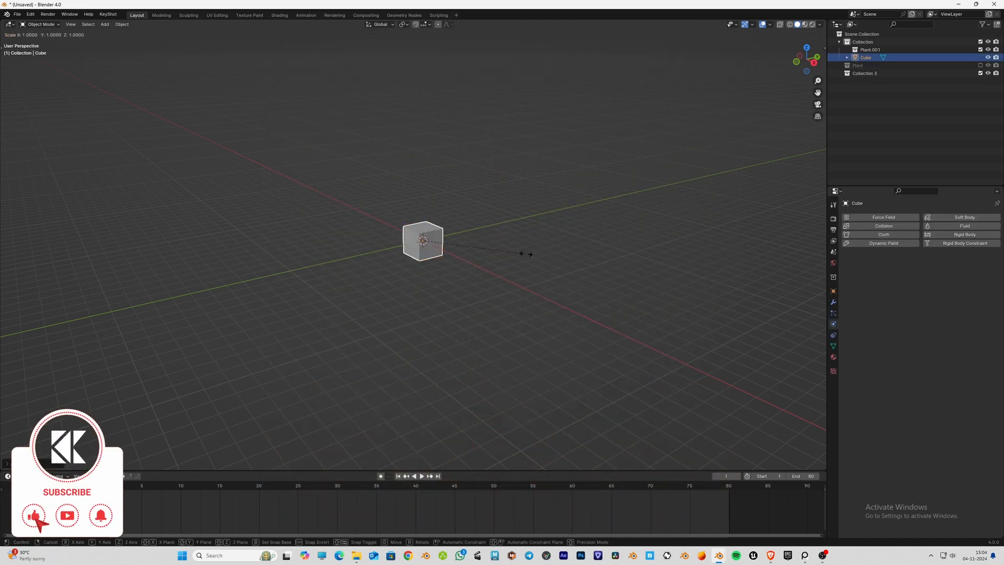
key(s)
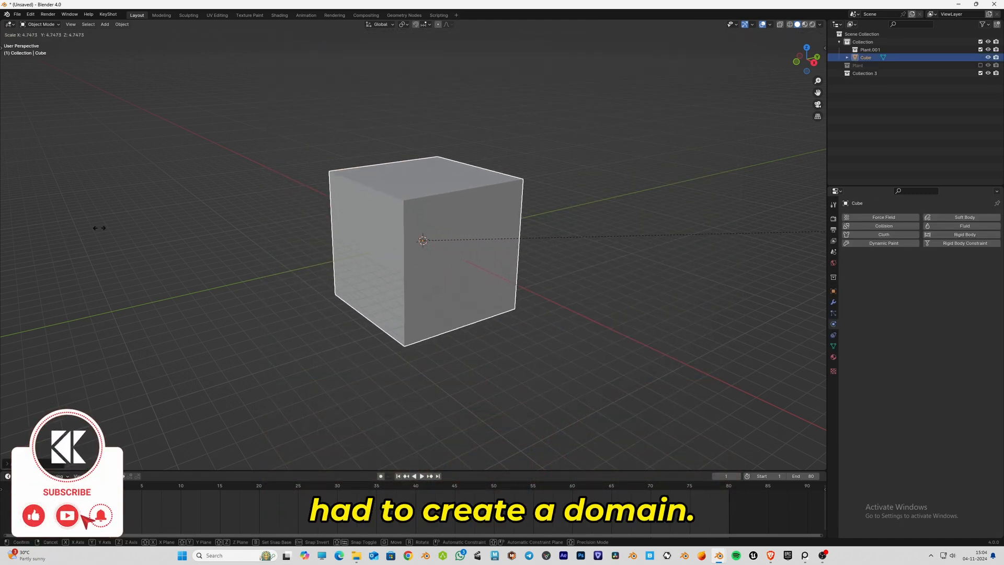
click(416, 217)
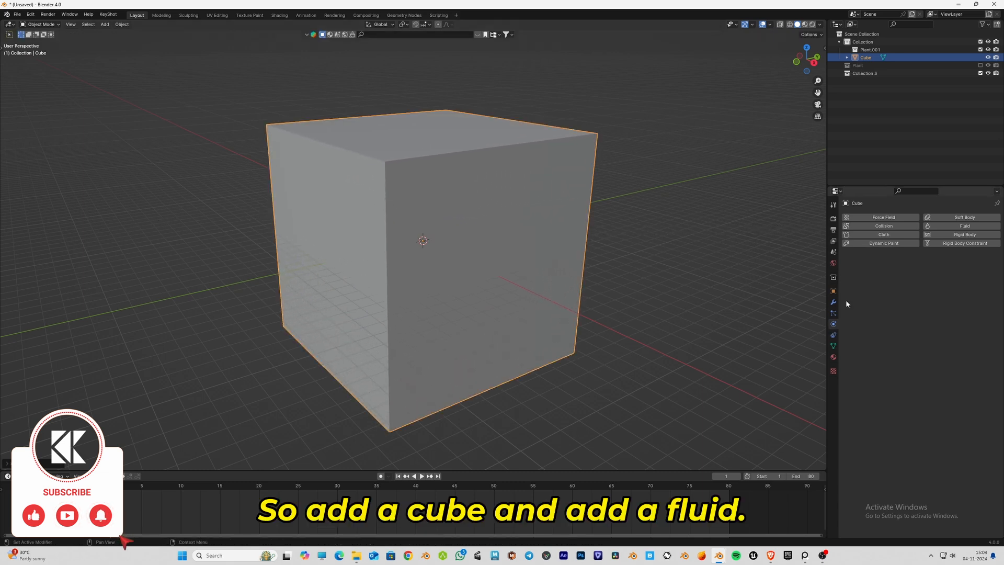
Give the cube Fluid physics as a Domain of type Liquid.
click(961, 225)
click(946, 267)
click(917, 286)
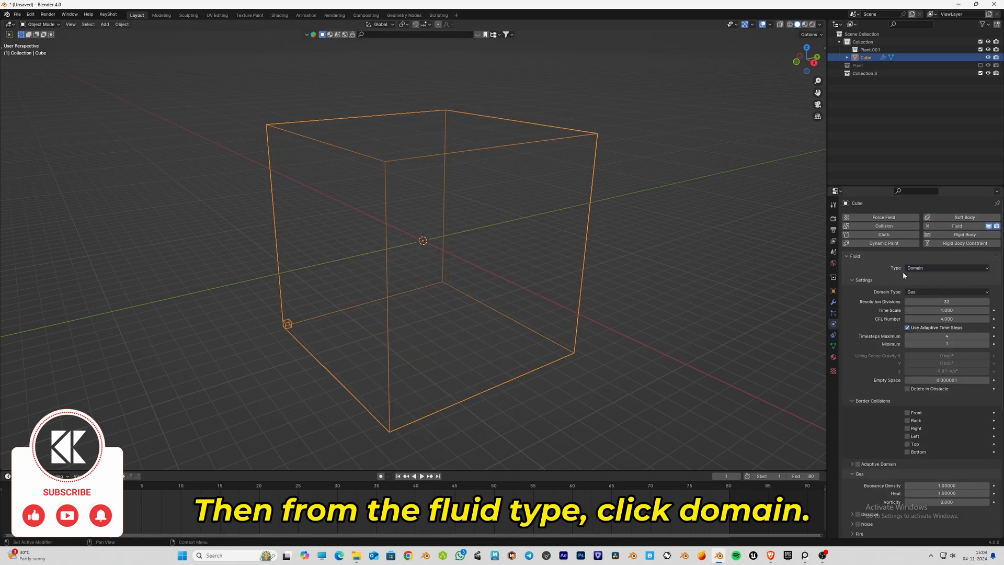
mouse_move(632, 280)
alt+middle_down()
mouse_move(607, 191)
mouse_move(658, 314)
alt+middle_up()
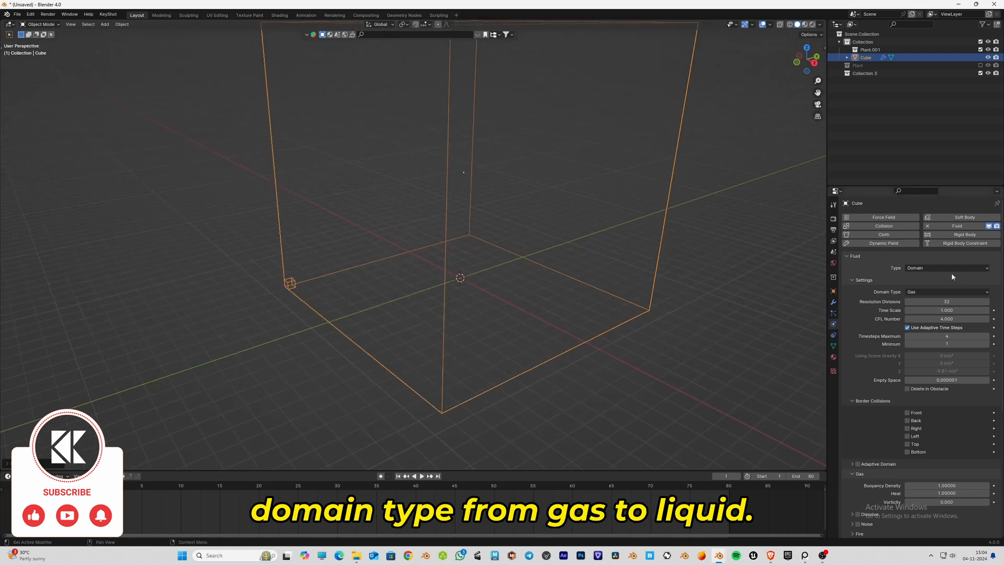
click(953, 291)
click(934, 306)
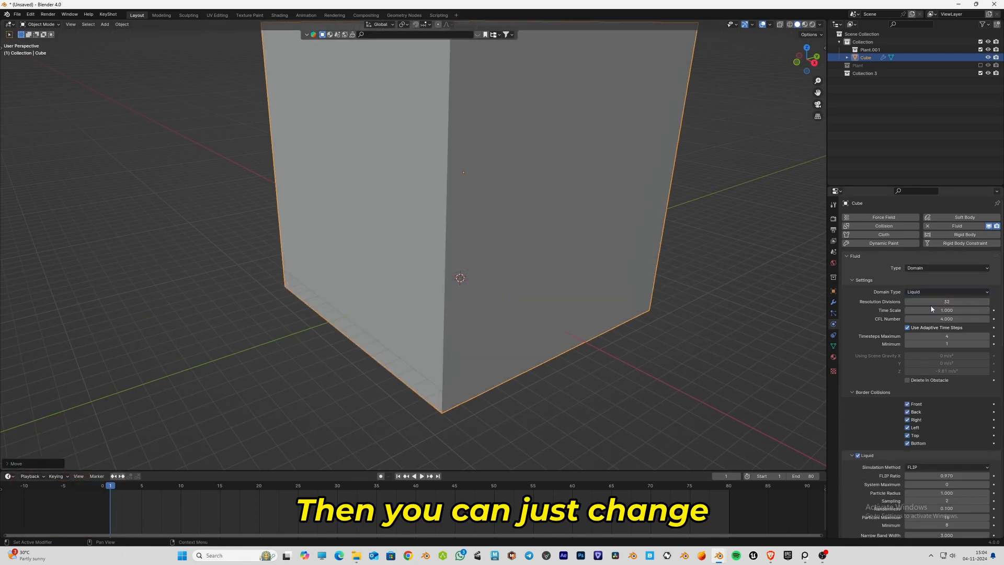
text(80)
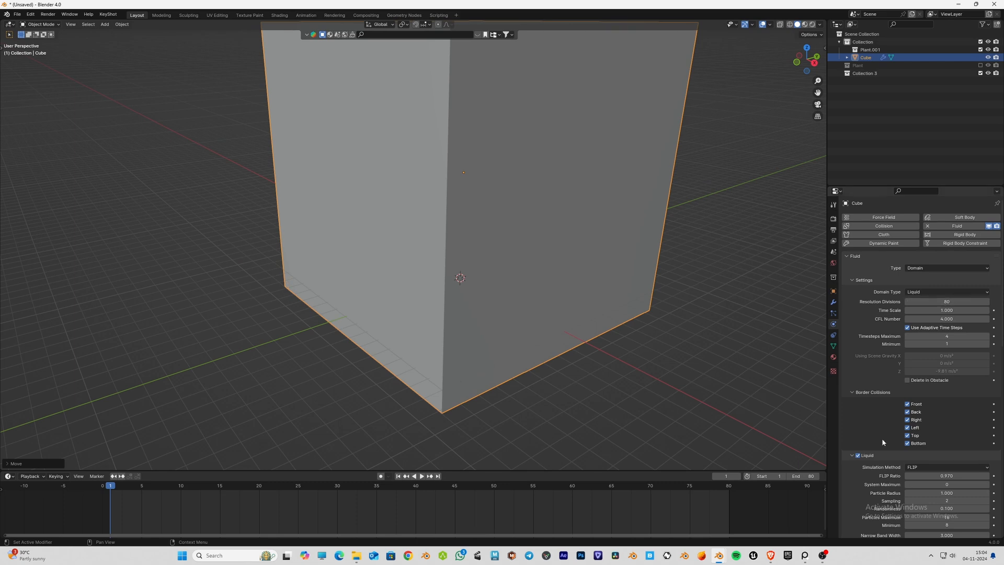
scroll(887, 421, down, 3)
Switch the domain to the APIC method, cache end frame 80 and cache type All.
click(947, 374)
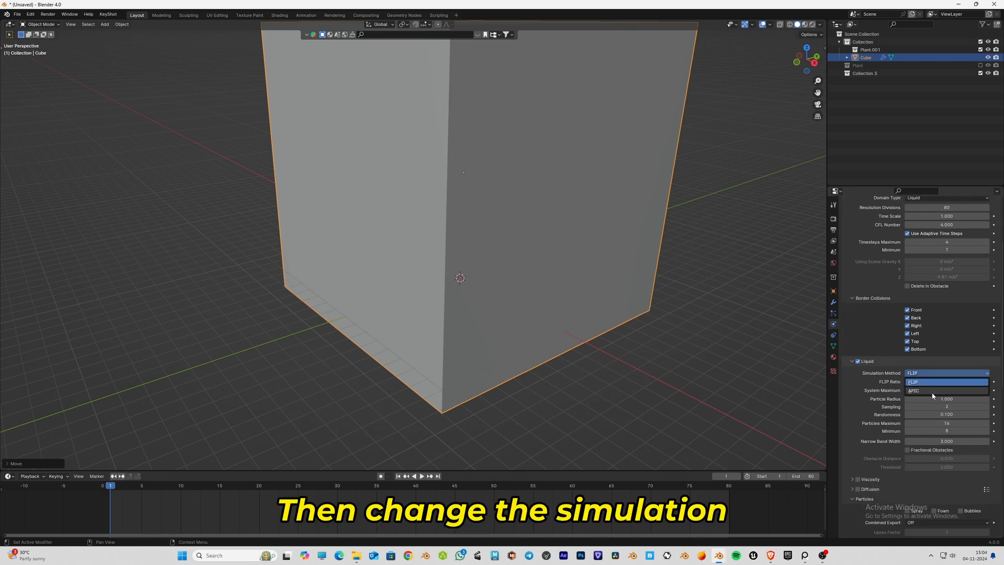
click(929, 391)
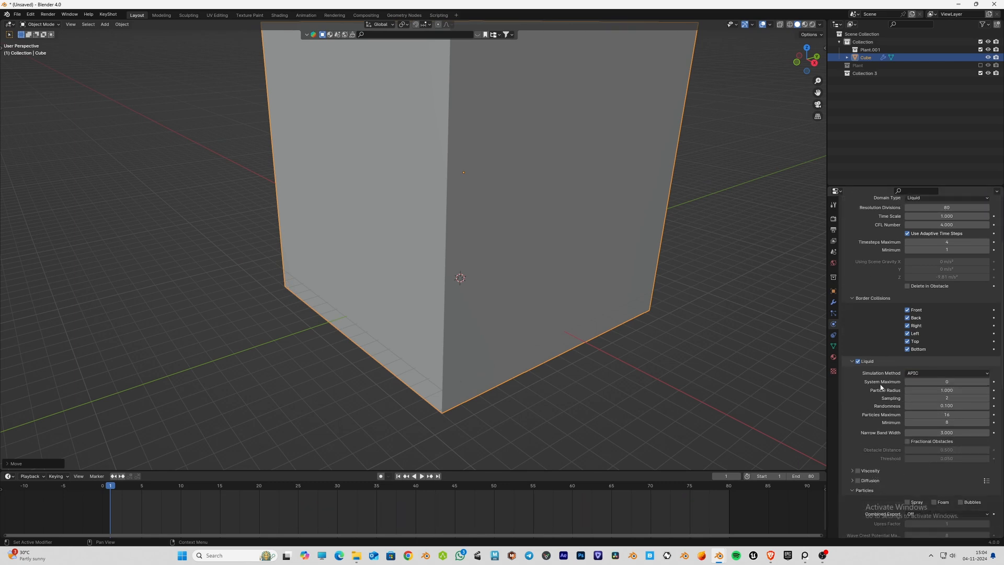
scroll(881, 386, down, 3)
scroll(869, 387, down, 1)
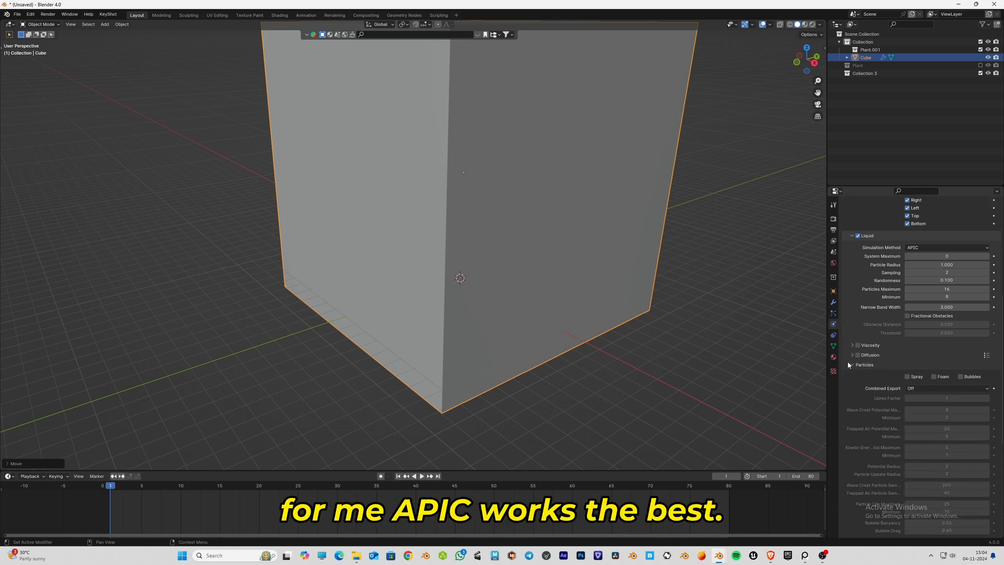
click(852, 364)
scroll(871, 487, down, 1)
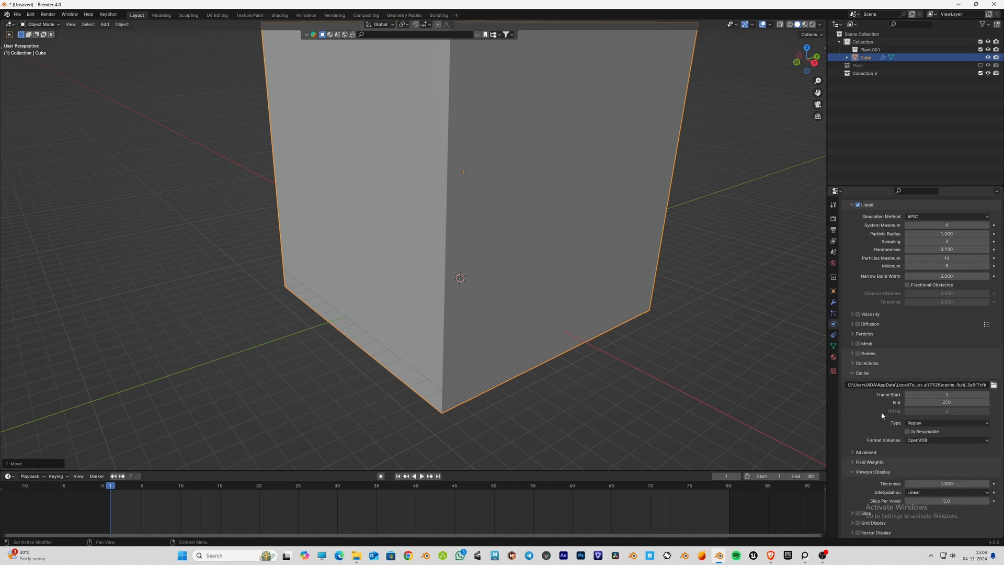
click(952, 401)
text(80)
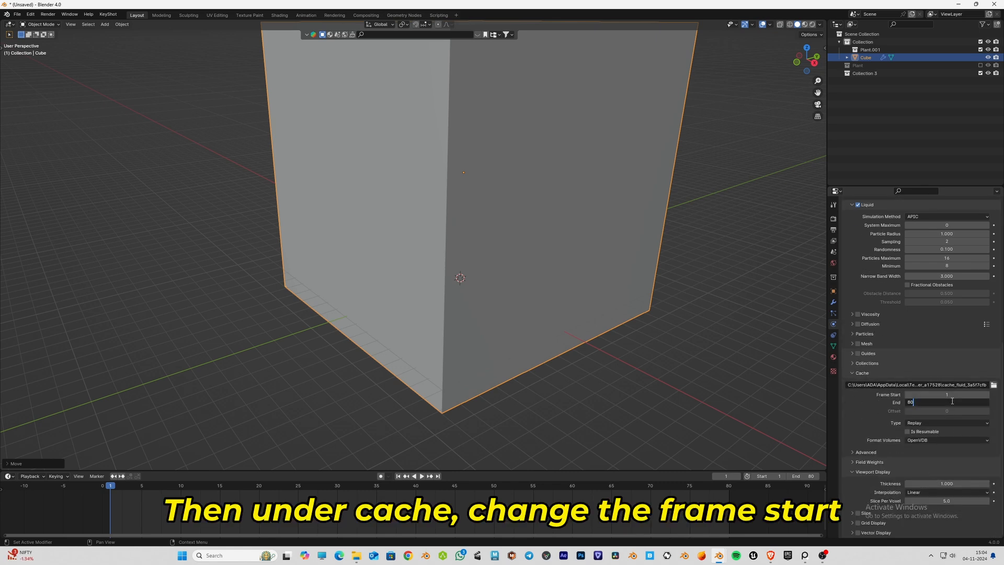
click(942, 423)
click(934, 439)
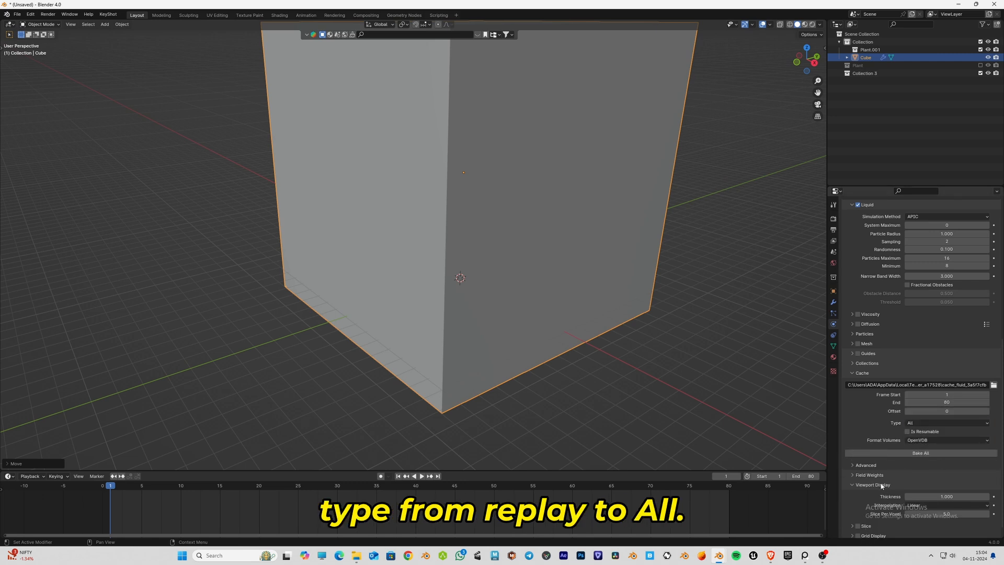
Set the domain cube's viewport display to Wire, then to Bounds.
click(834, 290)
middle_drag(565, 236, 525, 226)
click(942, 466)
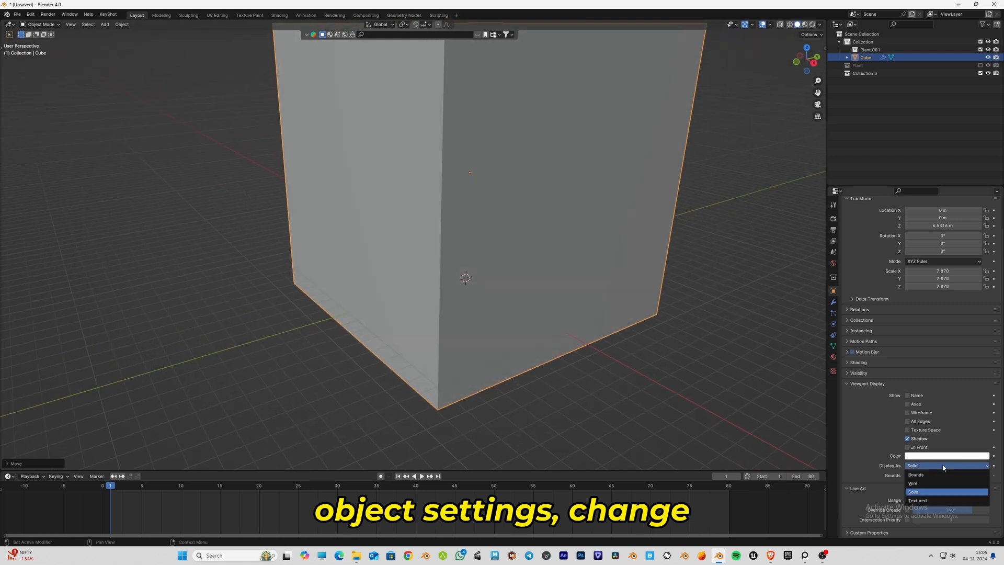
click(933, 486)
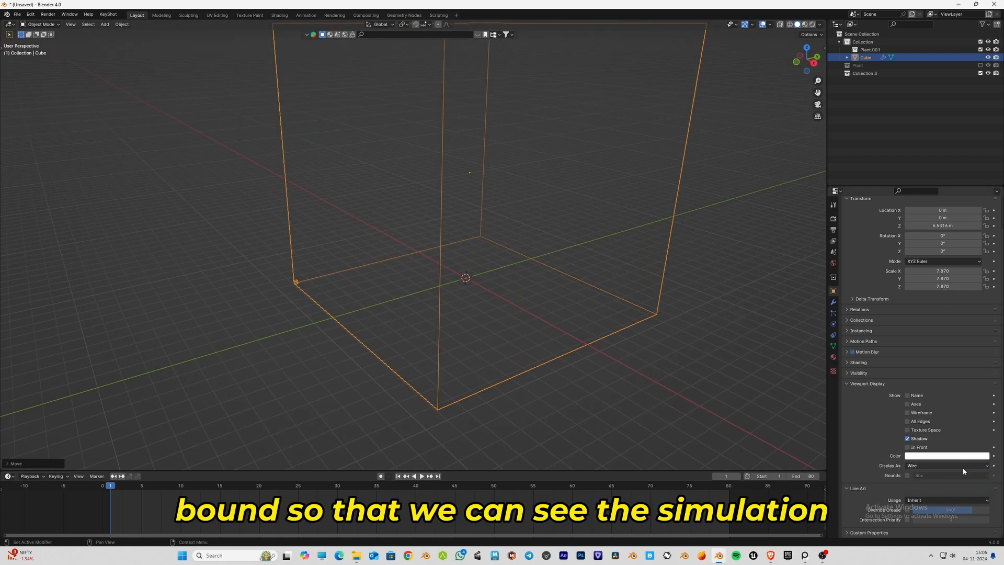
click(925, 475)
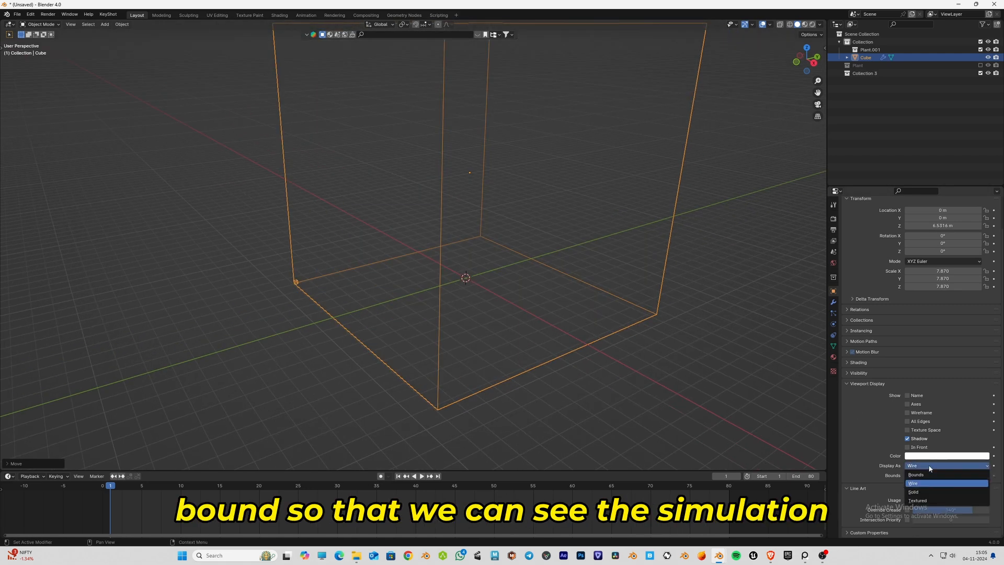
click(934, 478)
From a side view, scale the second cube along one axis into a flat slab.
middle_drag(550, 222, 493, 284)
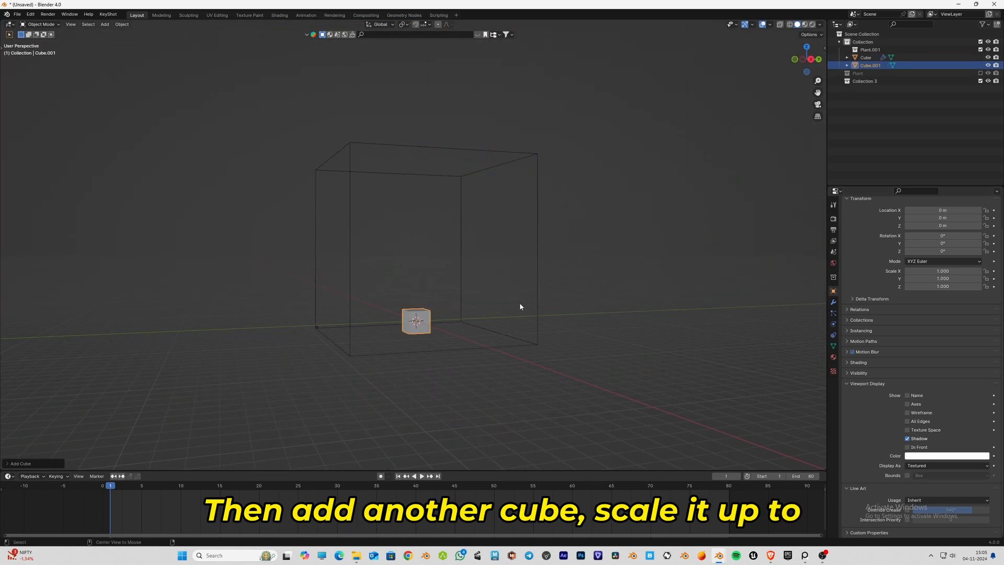
key(KP_3)
key(s)
key(y)
click(482, 307)
middle_drag(481, 307, 843, 291)
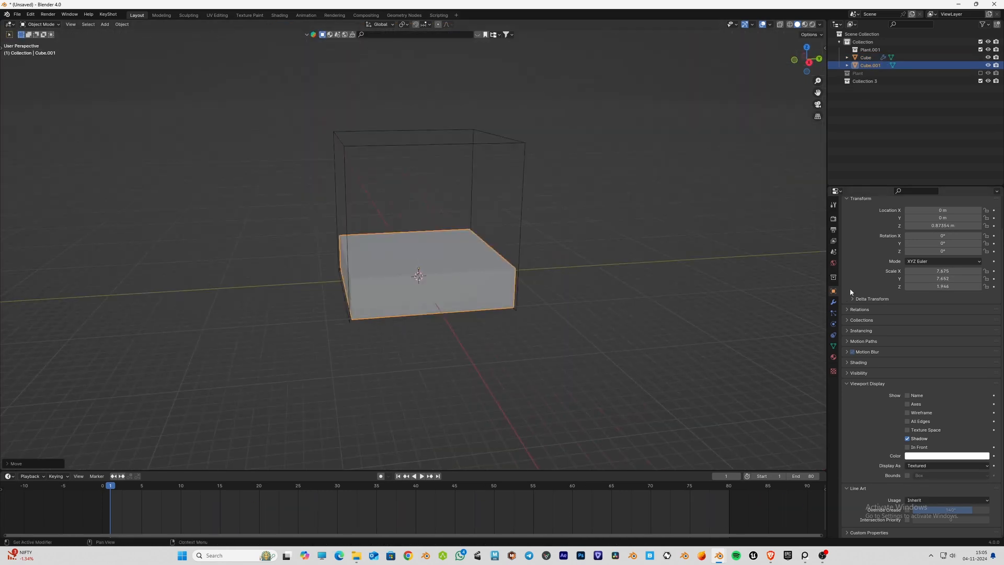
Give the slab Fluid physics as a Flow object emitting Liquid.
click(832, 323)
click(957, 225)
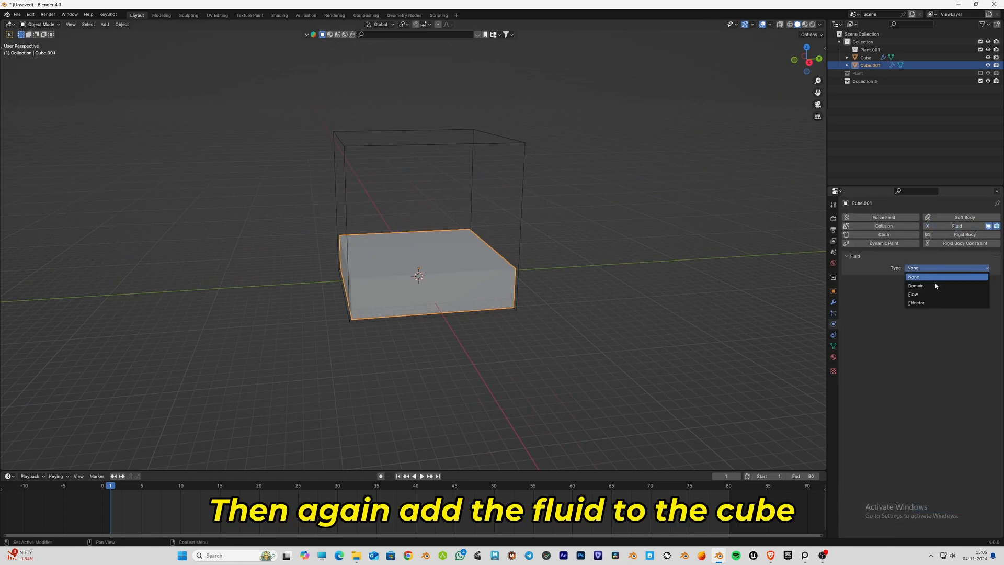
click(930, 294)
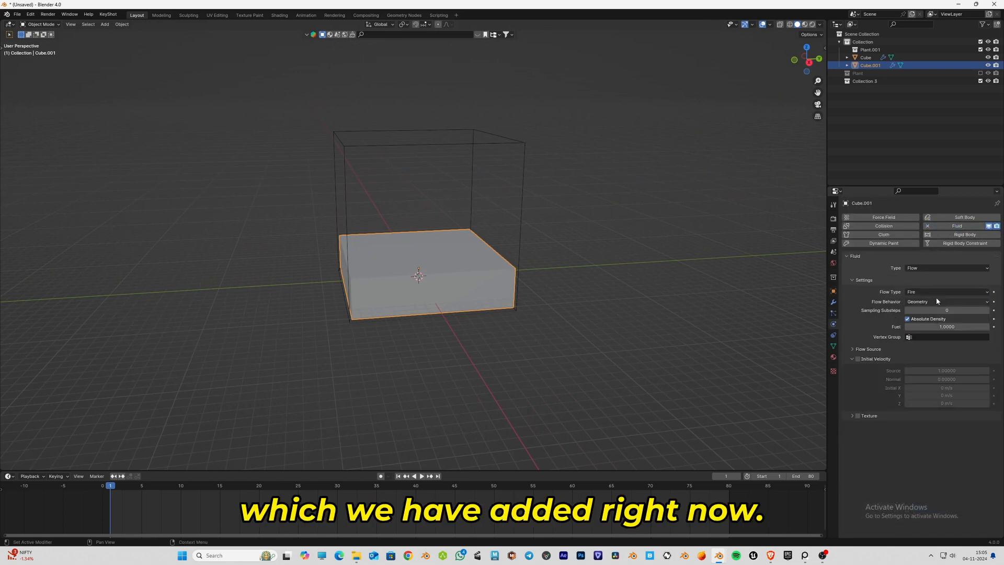
click(933, 326)
click(933, 301)
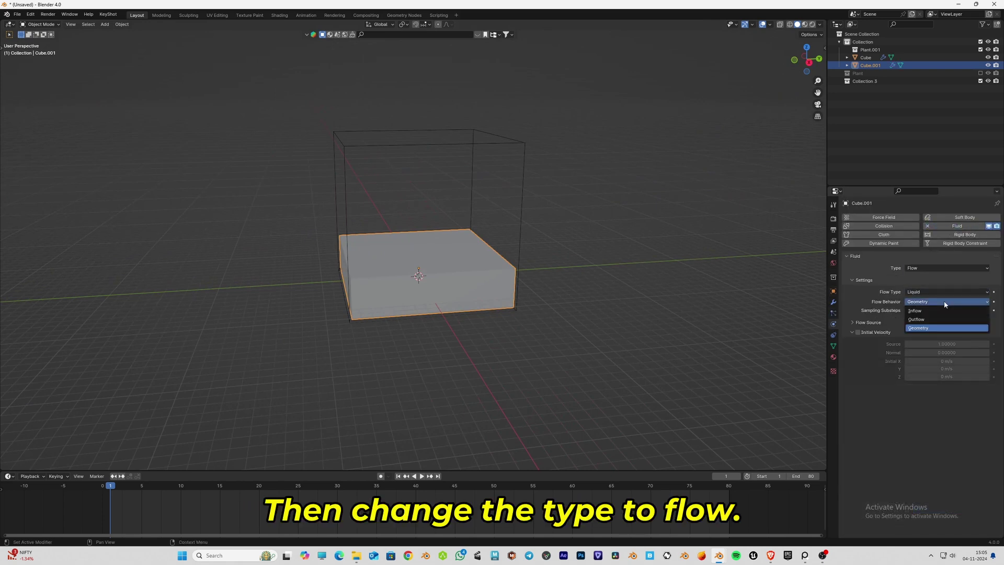
Keep flow behavior Geometry, add a UV sphere, raise it above the slab and shrink it.
click(933, 329)
key(shift+a)
click(647, 294)
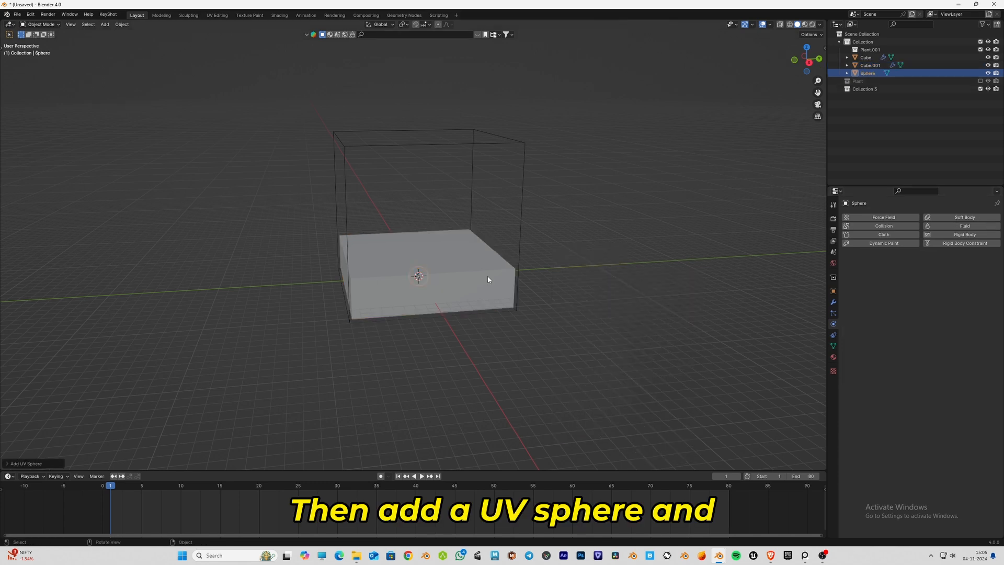
key(g)
key(z)
click(502, 208)
key(s)
click(482, 199)
Make the sphere a fluid Effector with 10 sampling substeps and surface thickness 2.
click(964, 227)
click(951, 267)
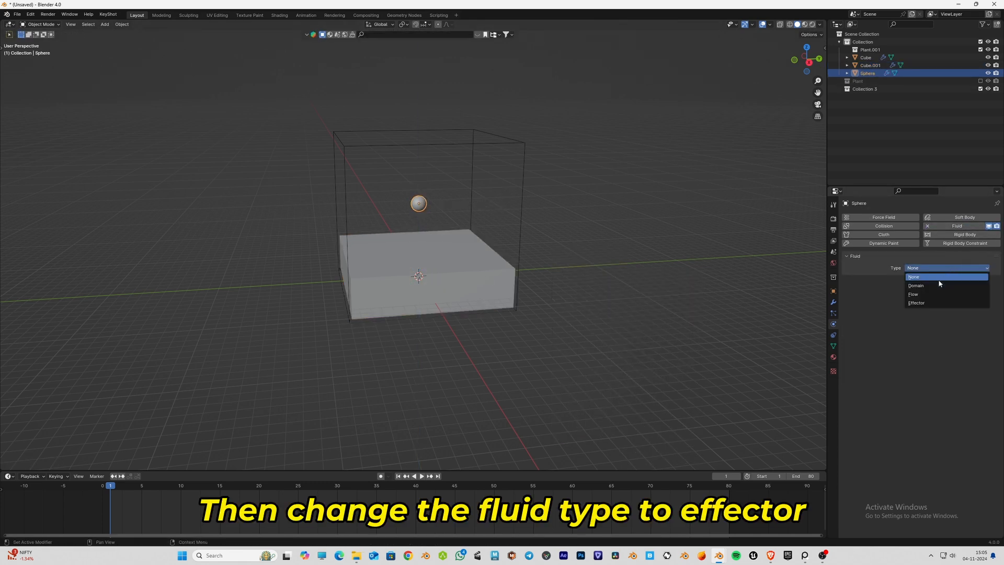
click(932, 301)
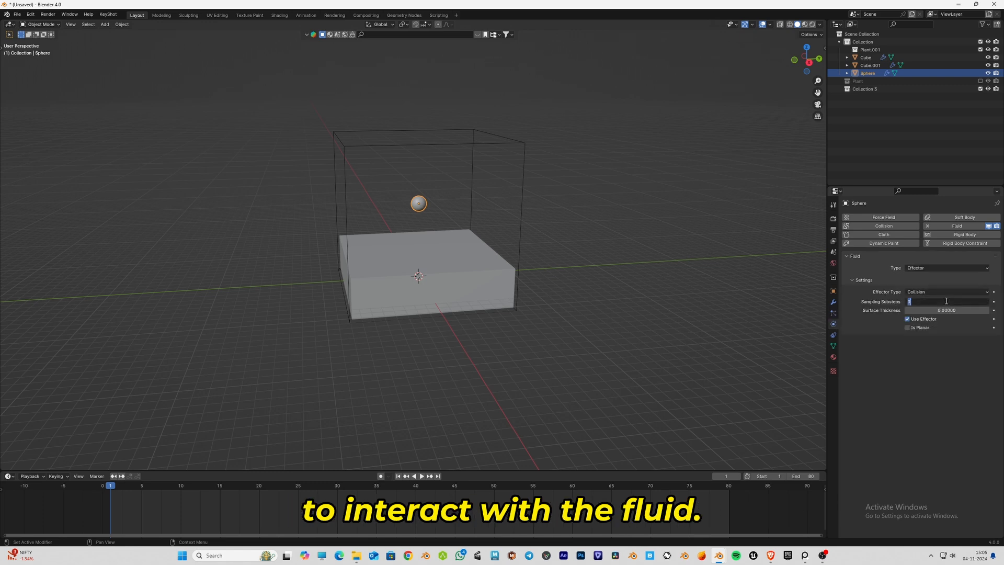
text(0)
key(Return)
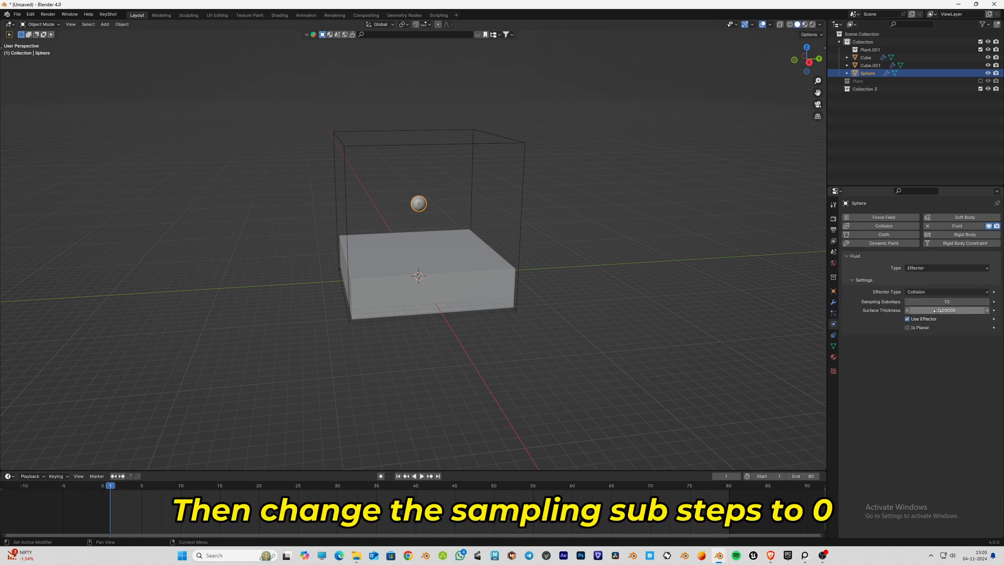
click(938, 310)
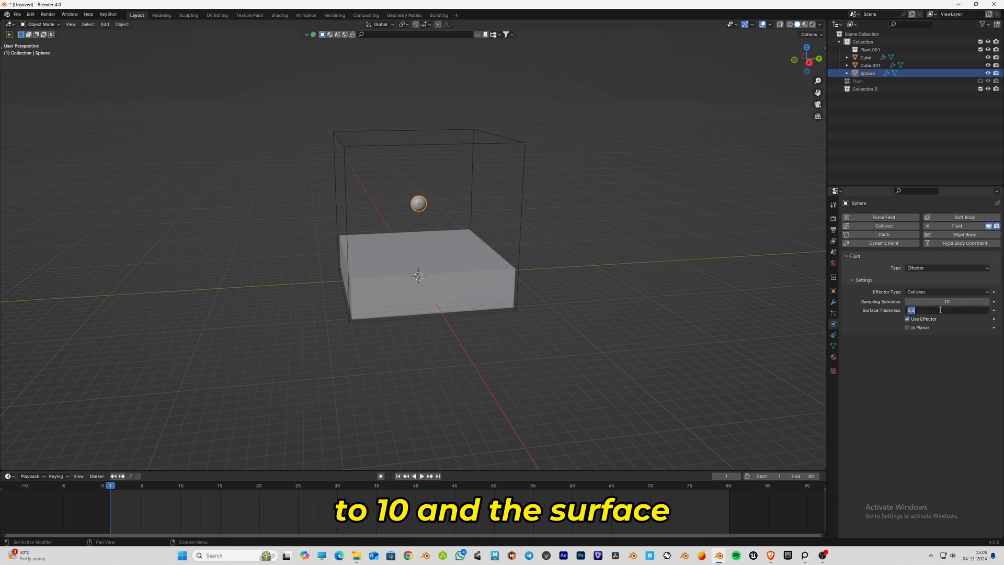
text(2)
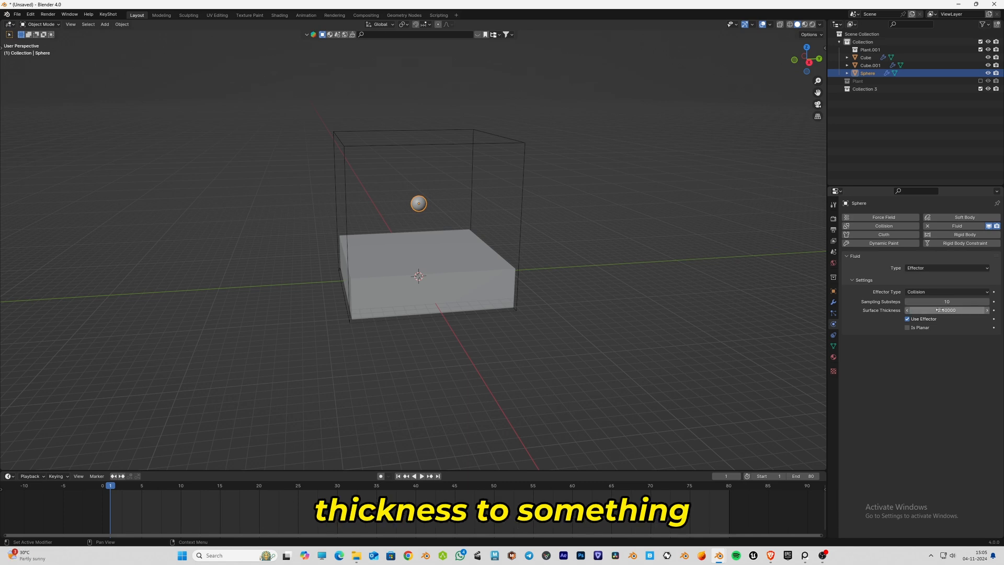
key(Return)
scroll(545, 273, up, 3)
From a side view, set the sphere's starting height and keyframe its location at frame 1.
mouse_move(544, 274)
middle_down()
mouse_move(500, 262)
mouse_move(426, 415)
middle_up()
key(KP_3)
scroll(434, 348, down, 2)
key(g)
key(z)
click(443, 294)
key(i)
click(444, 293)
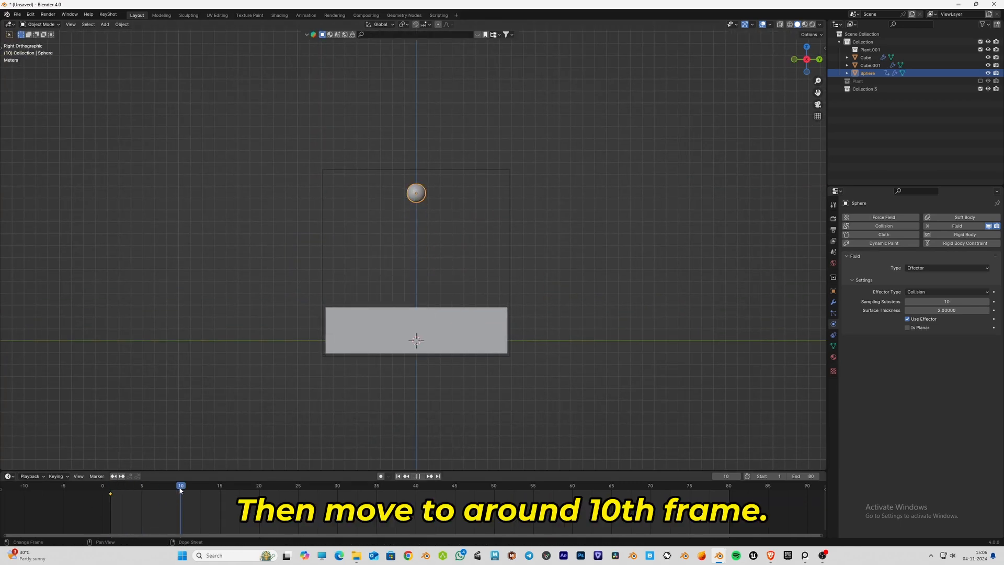
At frame 10 lower the sphere toward the slab, keyframe it and play back the drop.
key(g)
key(z)
click(558, 329)
key(i)
click(560, 316)
key(shift+Left)
key(space)
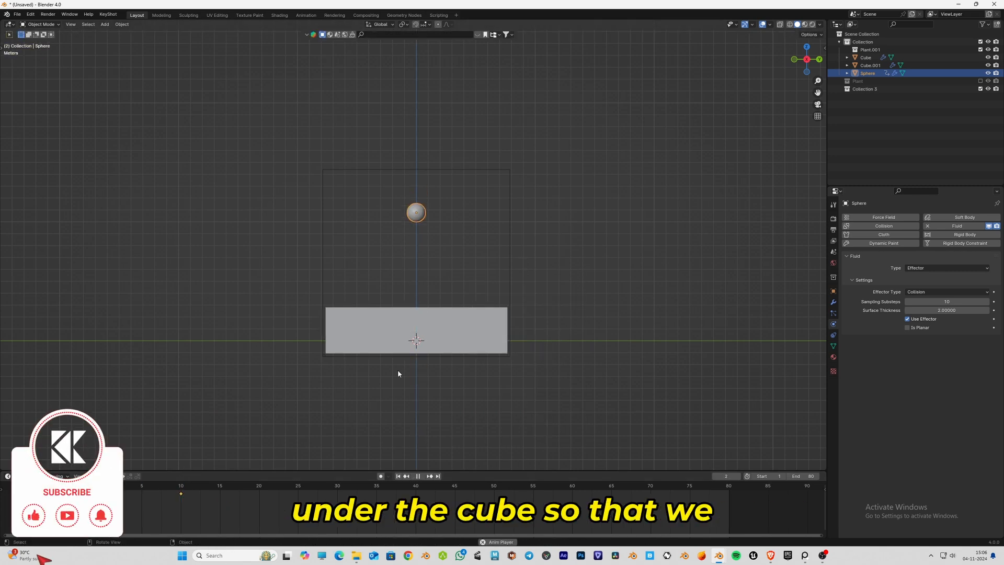
key(space)
middle_drag(415, 313, 389, 352)
Select the domain cube, bake the liquid simulation for all frames and check playback.
click(865, 58)
scroll(894, 459, down, 10)
click(919, 440)
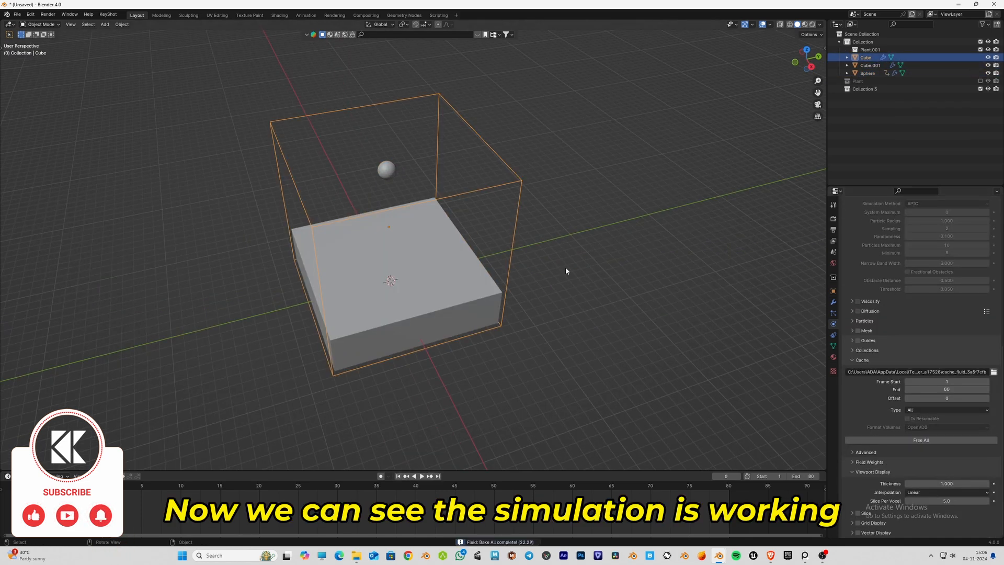
key(space)
key(space)
Display the liquid-source cube as Bounds only and play the simulation to see the fluid.
click(462, 275)
mouse_move(545, 306)
middle_down()
mouse_move(537, 284)
mouse_move(463, 431)
middle_up()
key(space)
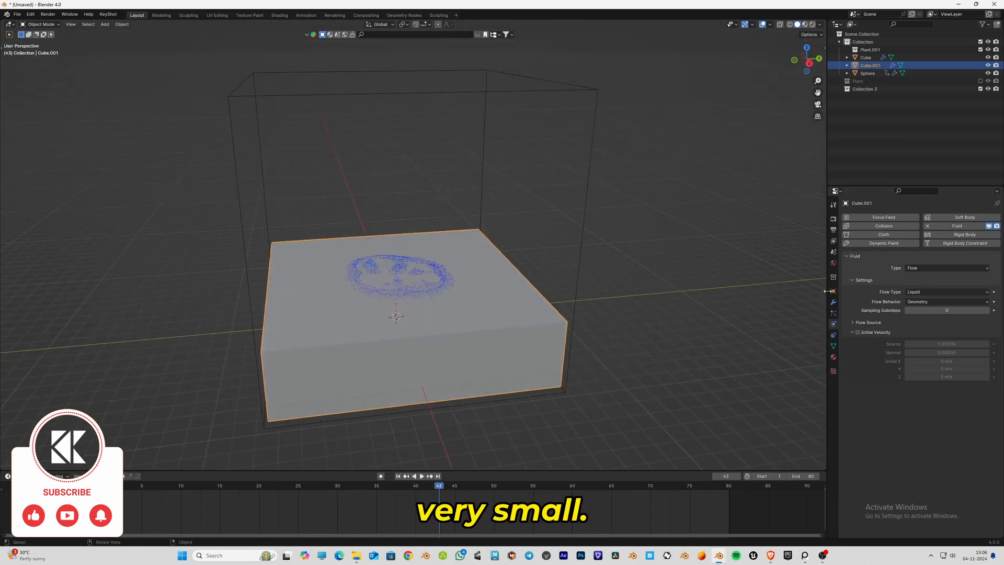
click(833, 292)
click(947, 465)
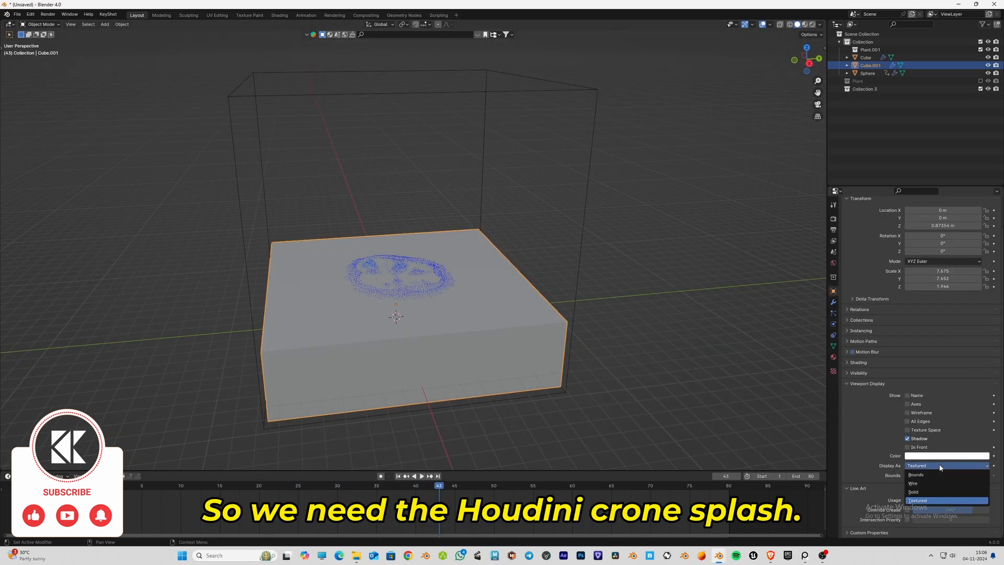
click(929, 471)
mouse_move(683, 462)
middle_down()
mouse_move(576, 325)
mouse_move(519, 426)
middle_up()
scroll(551, 325, up, 3)
key(space)
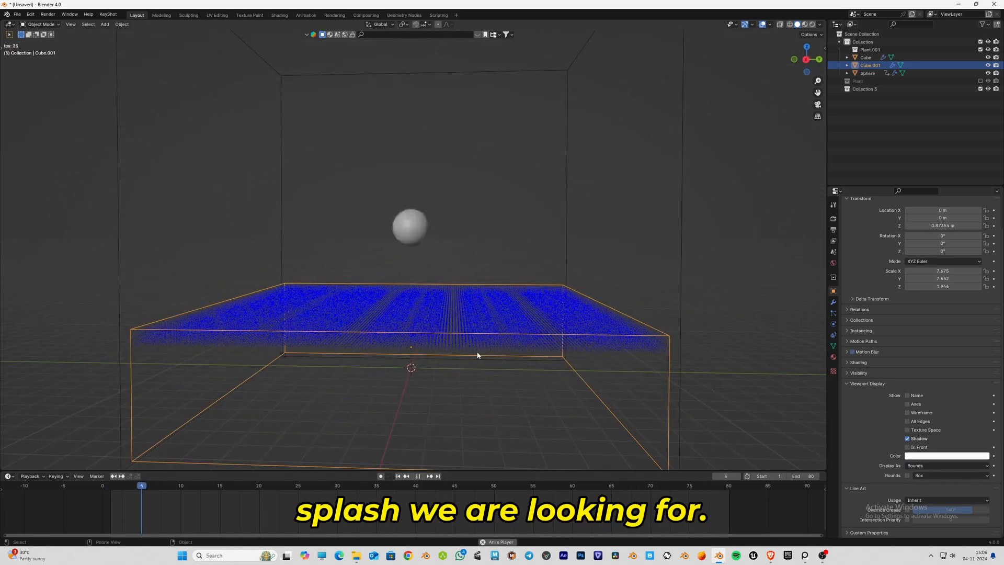
key(space)
mouse_move(433, 348)
middle_down()
mouse_move(460, 347)
mouse_move(445, 369)
mouse_move(441, 326)
middle_up()
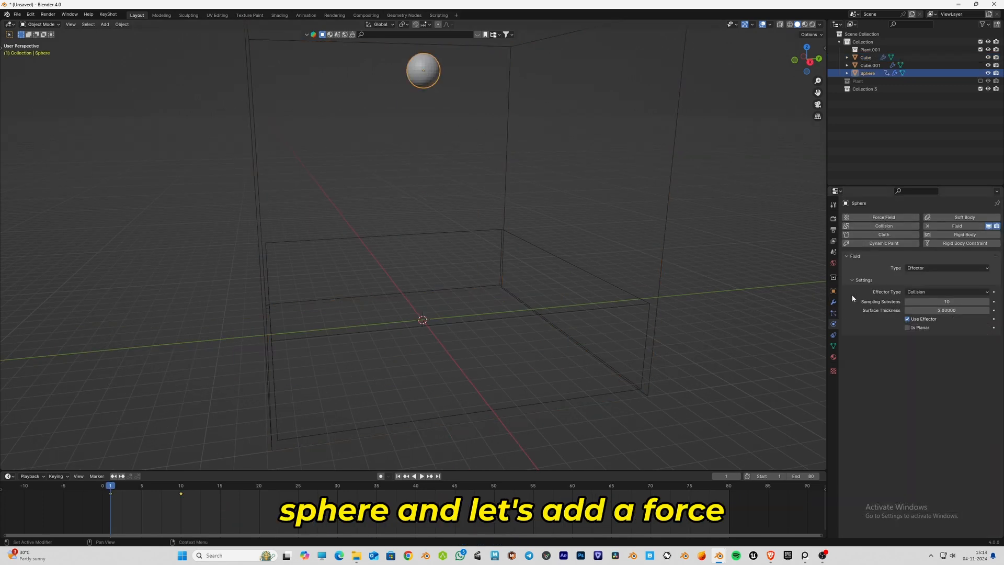
Add a Force Field to the sphere, set its shape to Surface and begin setting strength 20.
click(891, 218)
click(943, 291)
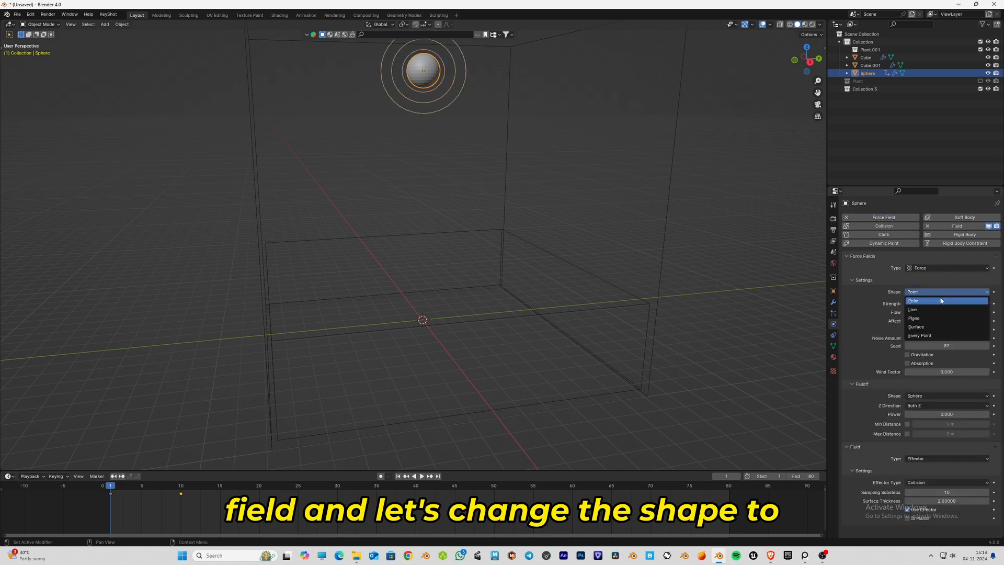
click(930, 327)
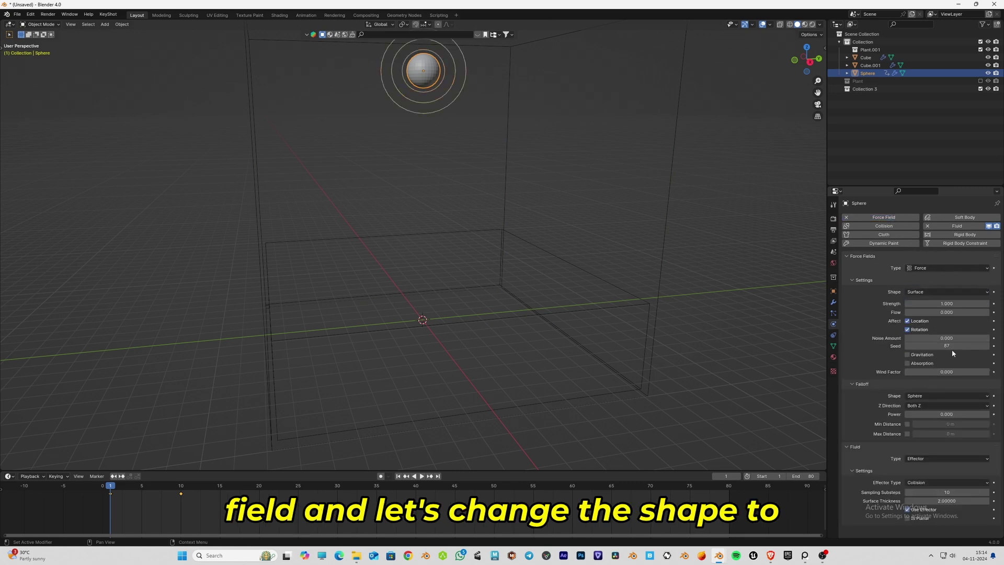
click(948, 303)
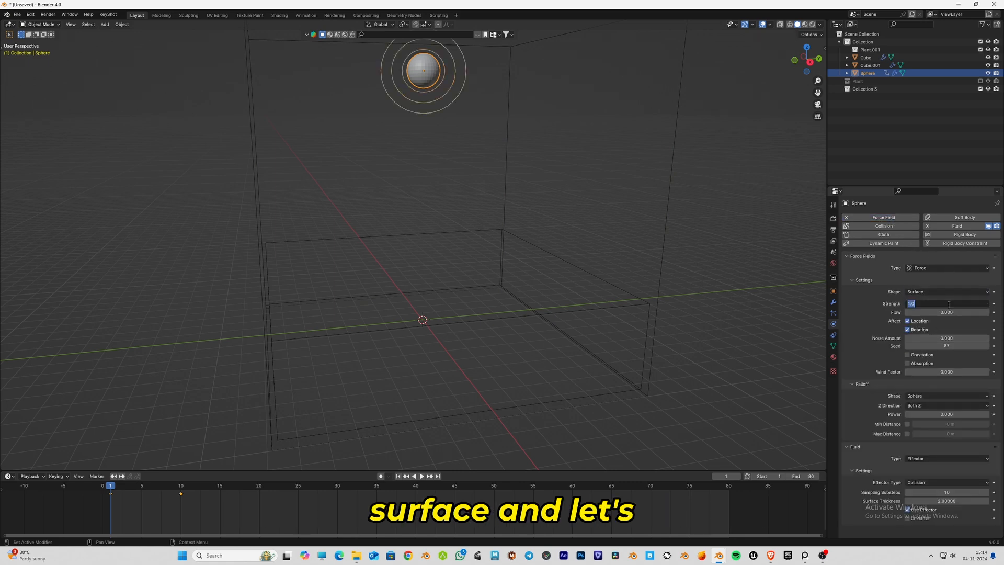
text(20)
Confirm strength 20, scrub to frame 8 and enable a maximum falloff distance for the field.
key(Return)
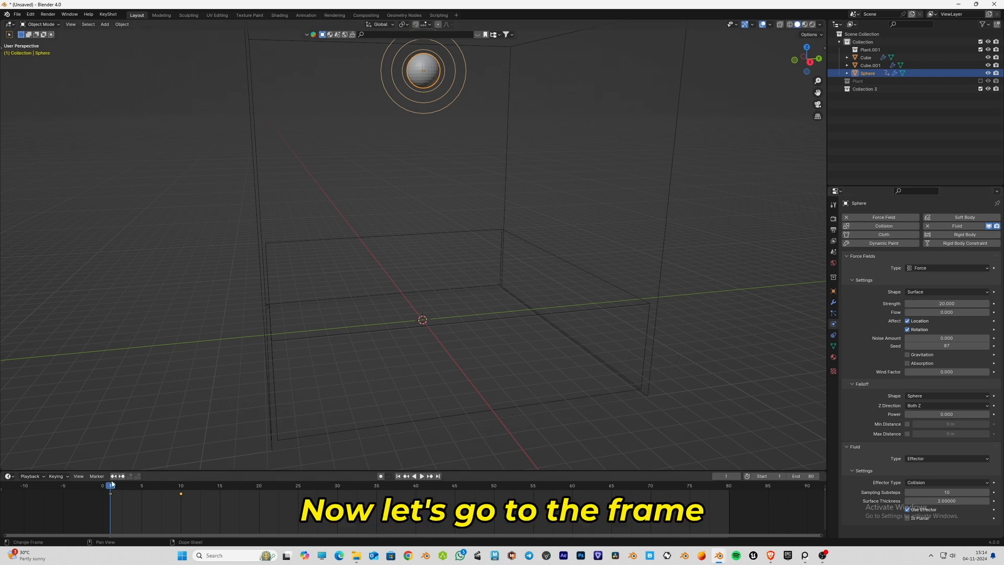
drag(117, 487, 166, 490)
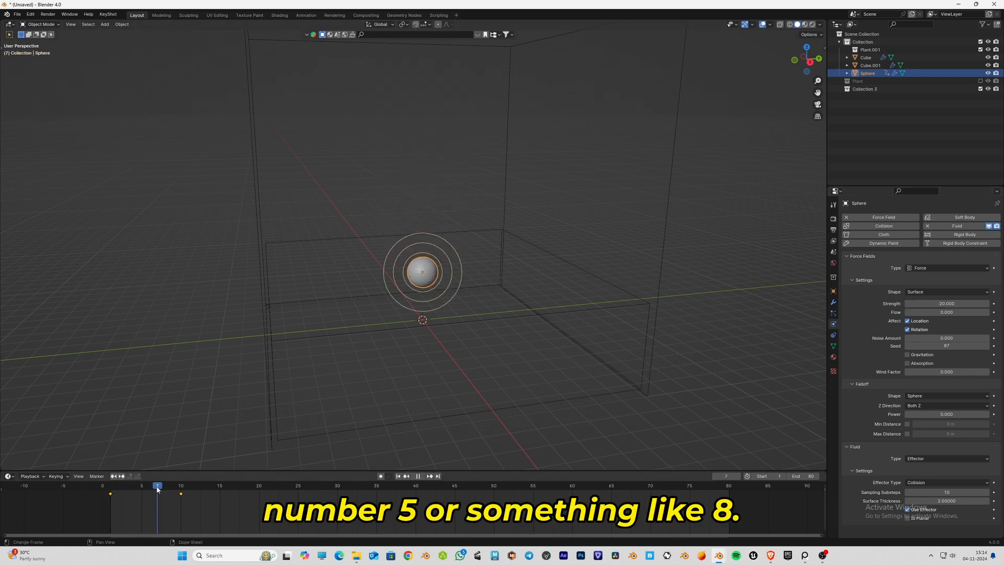
mouse_move(337, 379)
middle_down()
mouse_move(378, 353)
mouse_move(445, 334)
middle_up()
key(KP_3)
scroll(497, 362, up, 2)
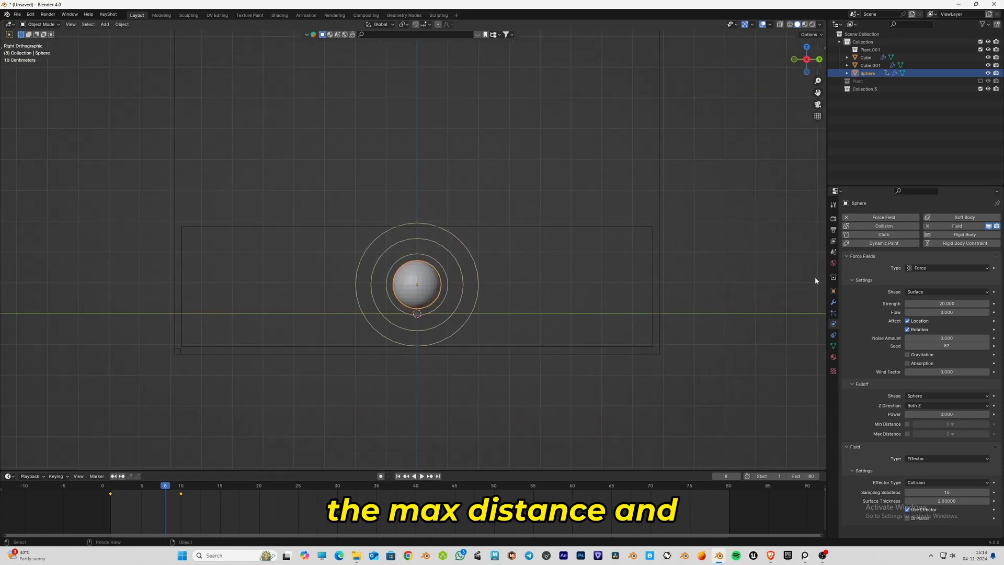
click(908, 434)
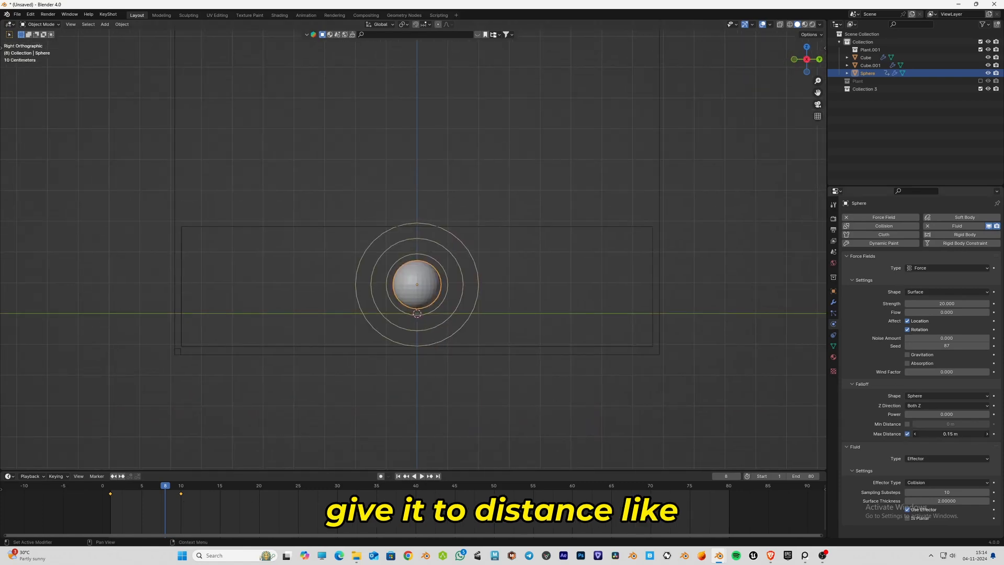
drag(949, 433, 925, 433)
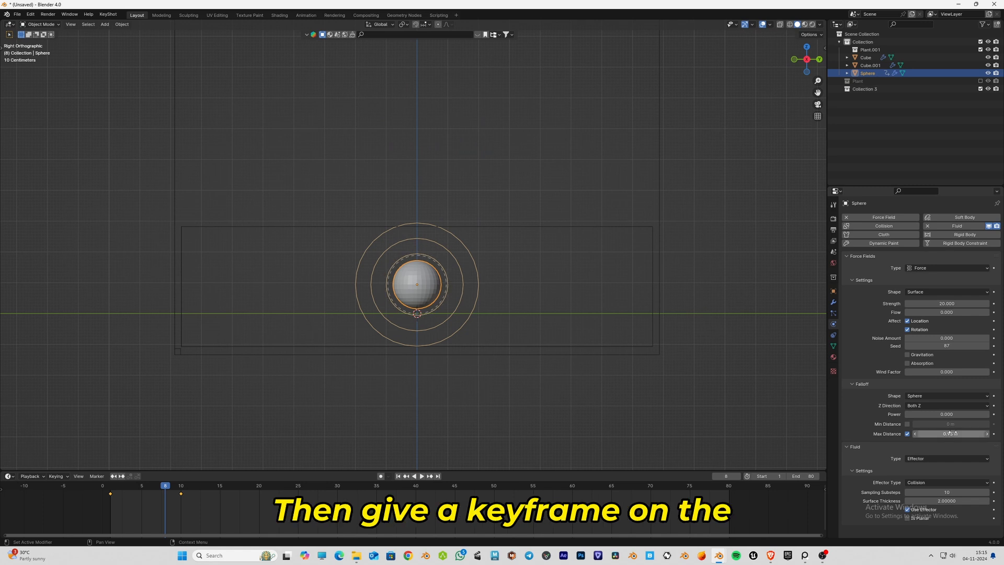
Keyframe the force field strength at 20 and shift the keyframes one frame earlier.
right_click(947, 302)
click(941, 303)
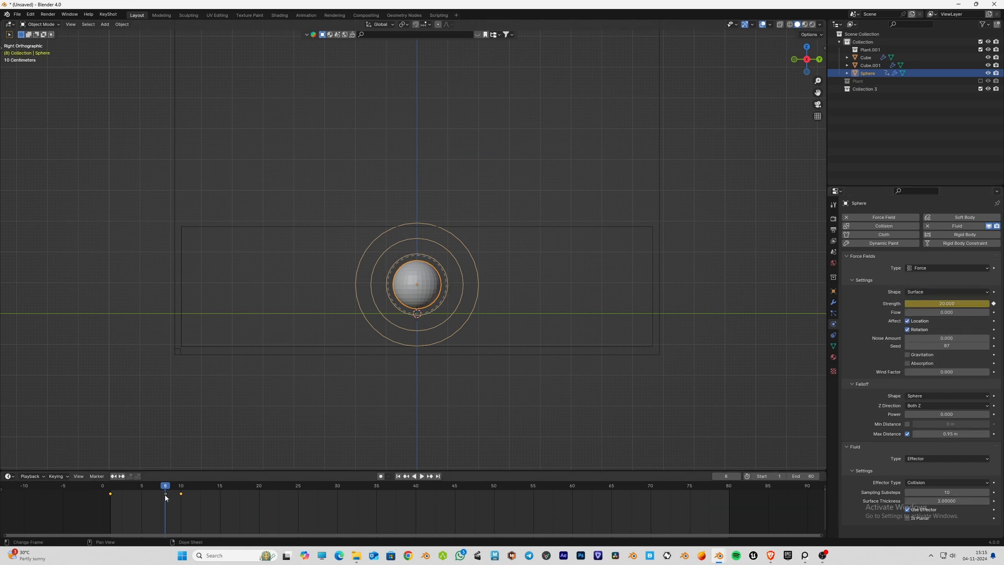
key(g)
click(153, 512)
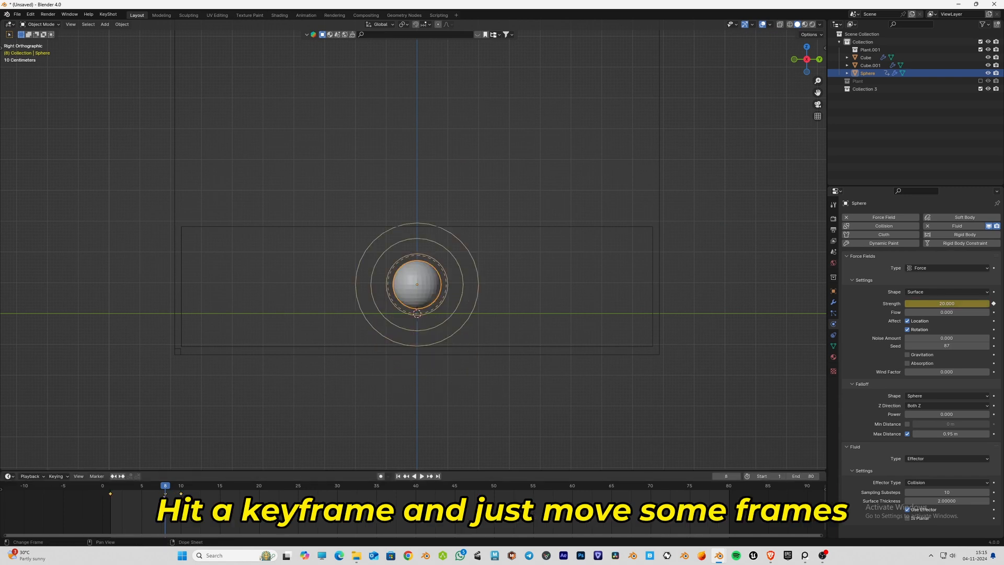
At frame 10 set the force field strength to 0 and keyframe it.
click(176, 487)
drag(176, 487, 182, 488)
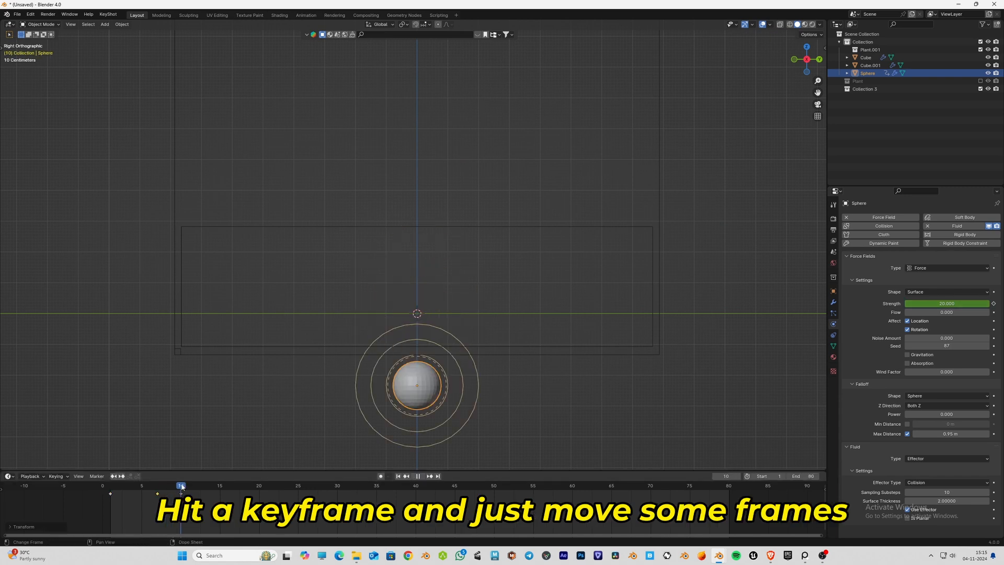
click(952, 303)
text(0)
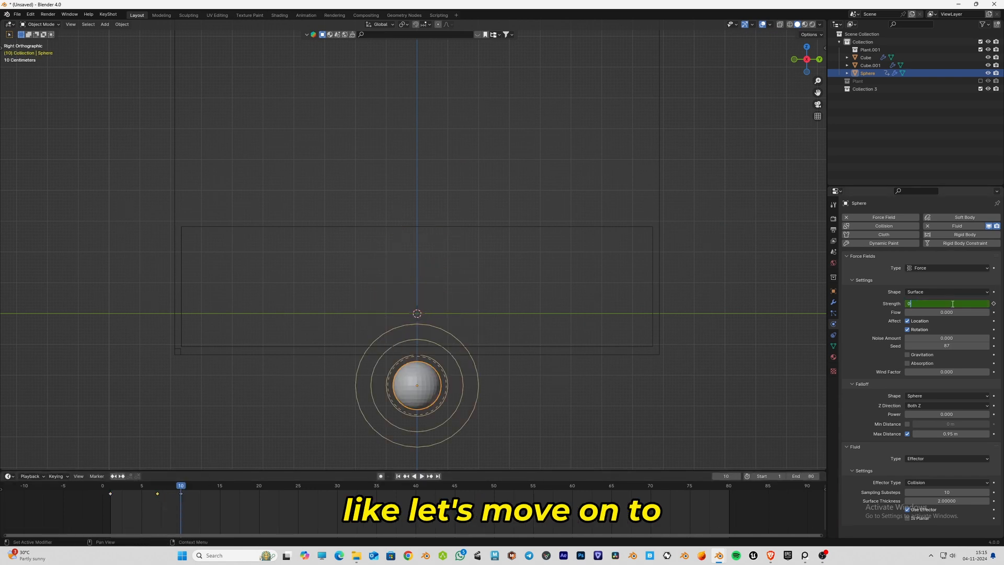
key(Return)
right_click(952, 303)
click(941, 302)
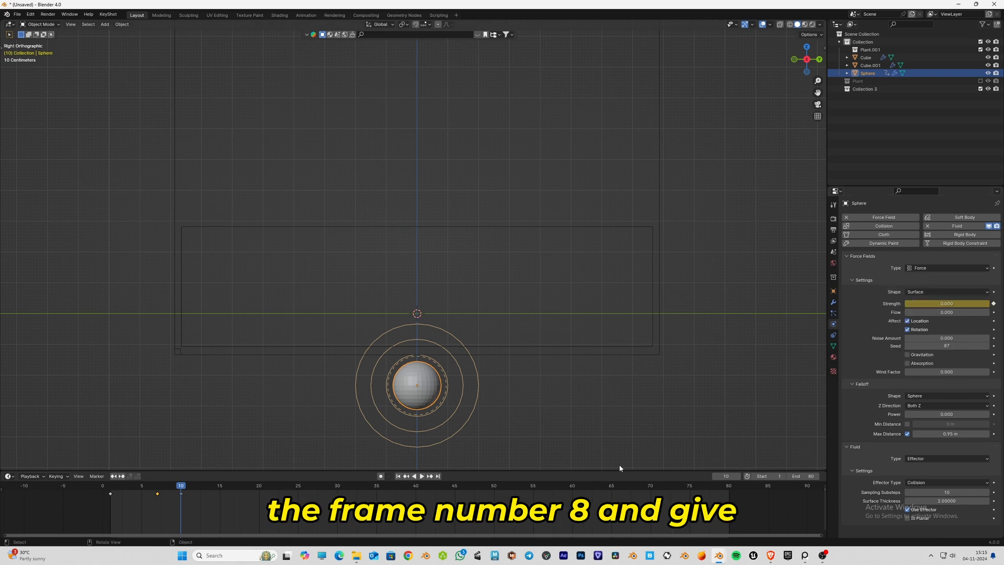
scroll(376, 432, down, 1)
scroll(357, 361, down, 1)
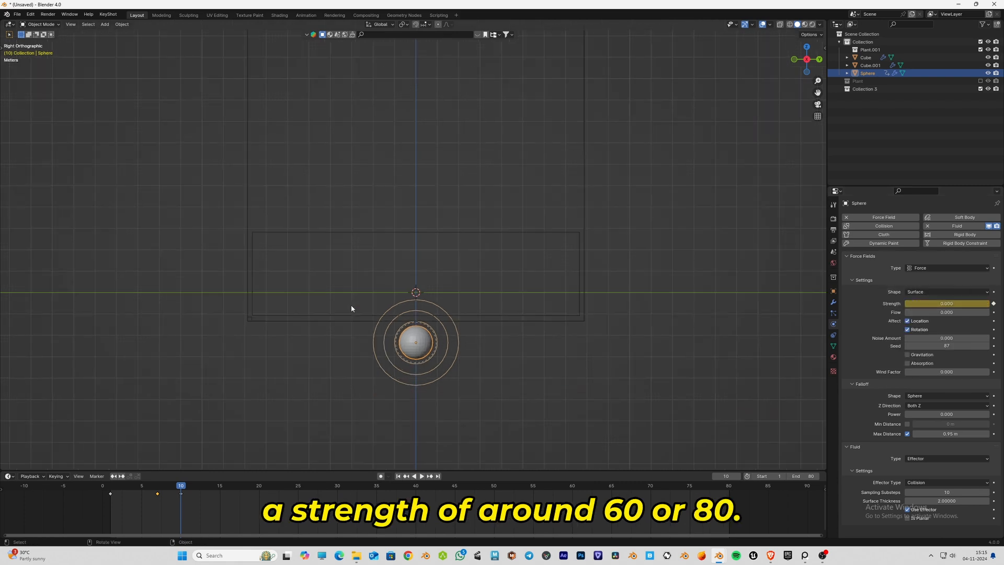
Return to frame 1, select the domain cube and Bake All to re-bake the liquid simulation.
click(398, 477)
middle_drag(408, 408, 432, 346)
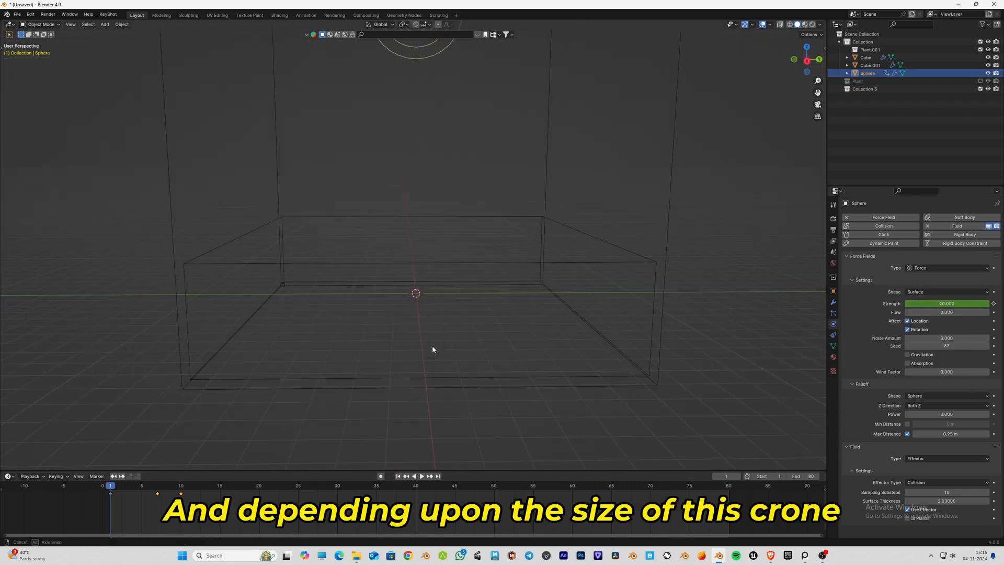
middle_drag(450, 309, 539, 209)
click(579, 201)
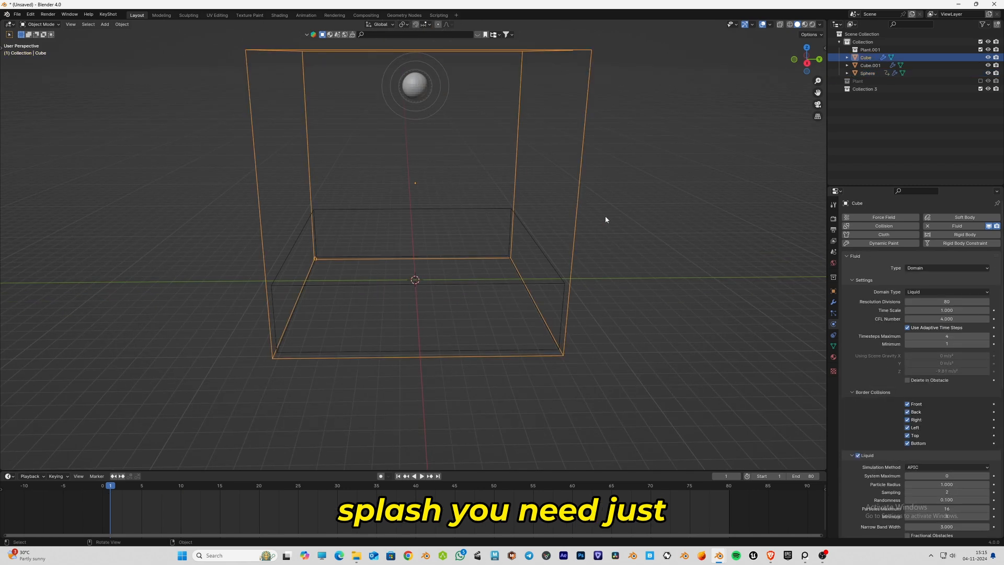
scroll(957, 372, down, 5)
scroll(953, 392, down, 5)
scroll(942, 428, down, 5)
click(939, 439)
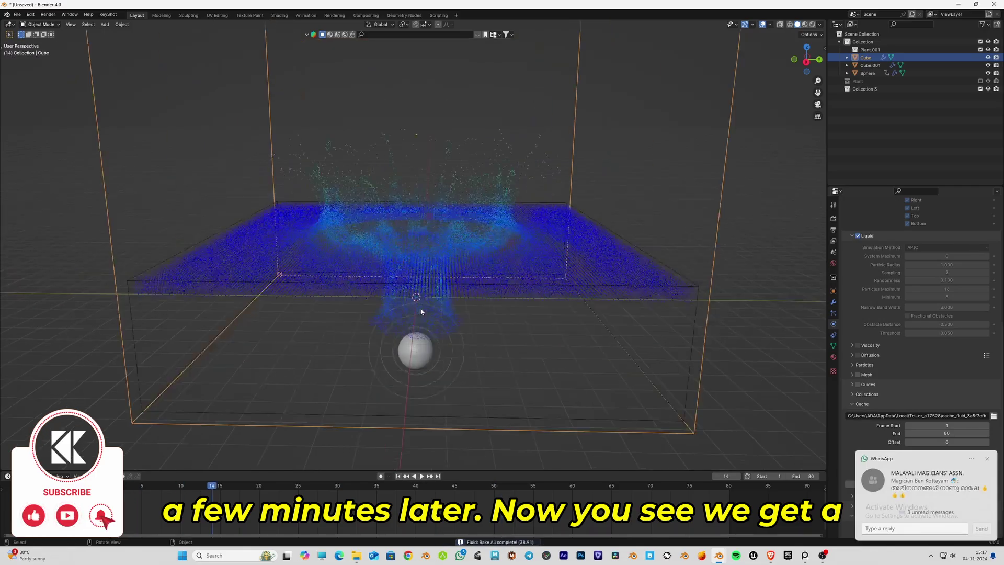
Play back the baked crown splash from the start frame, orbiting to view the whole box.
key(space)
middle_drag(421, 311, 424, 296)
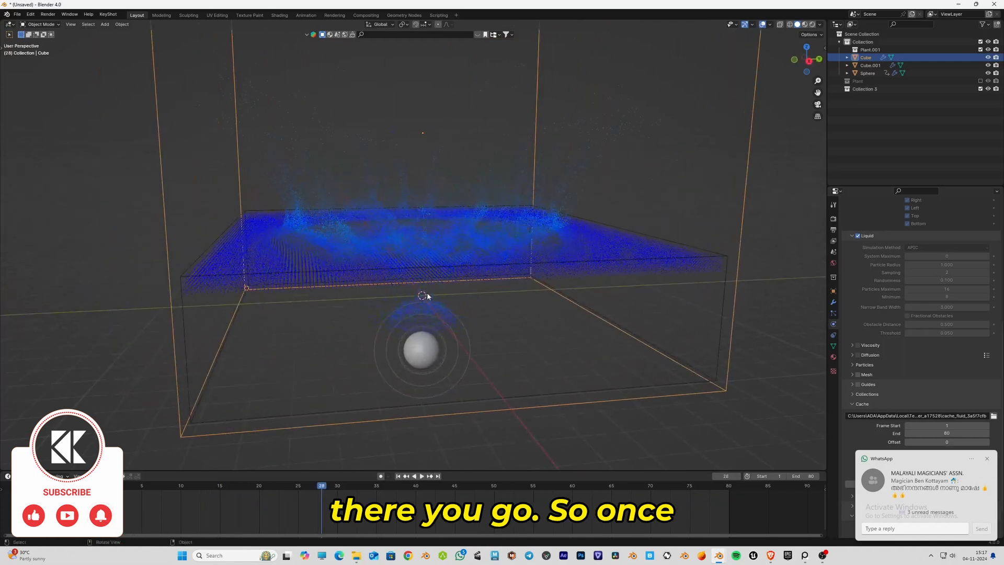
middle_drag(427, 292, 421, 330)
key(space)
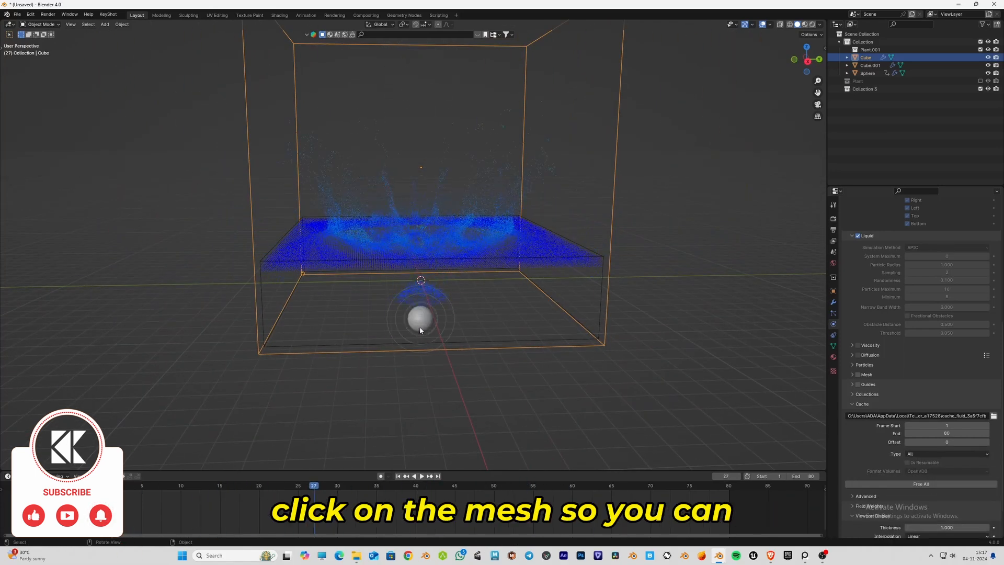
key(shift+Left)
key(space)
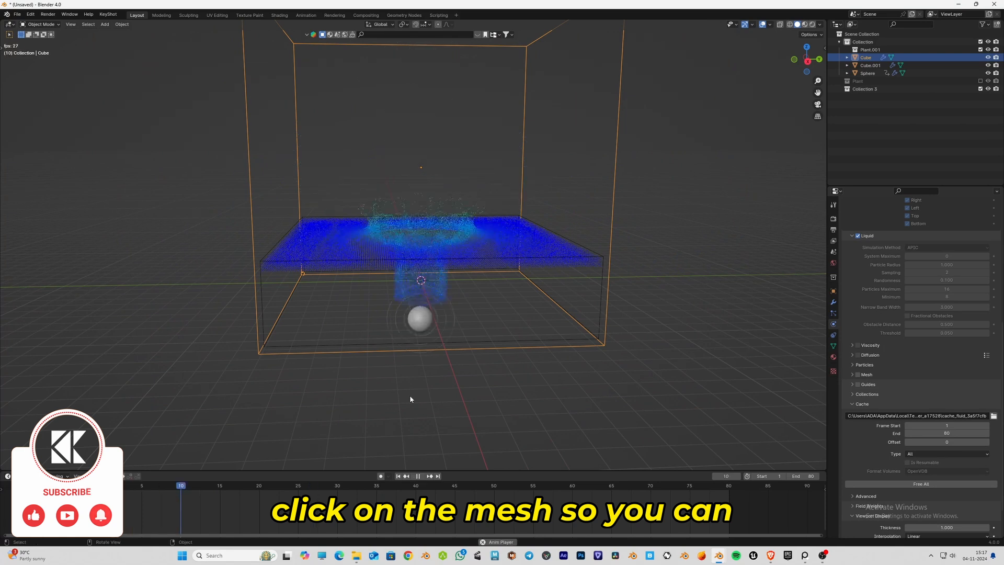
middle_drag(410, 395, 490, 317)
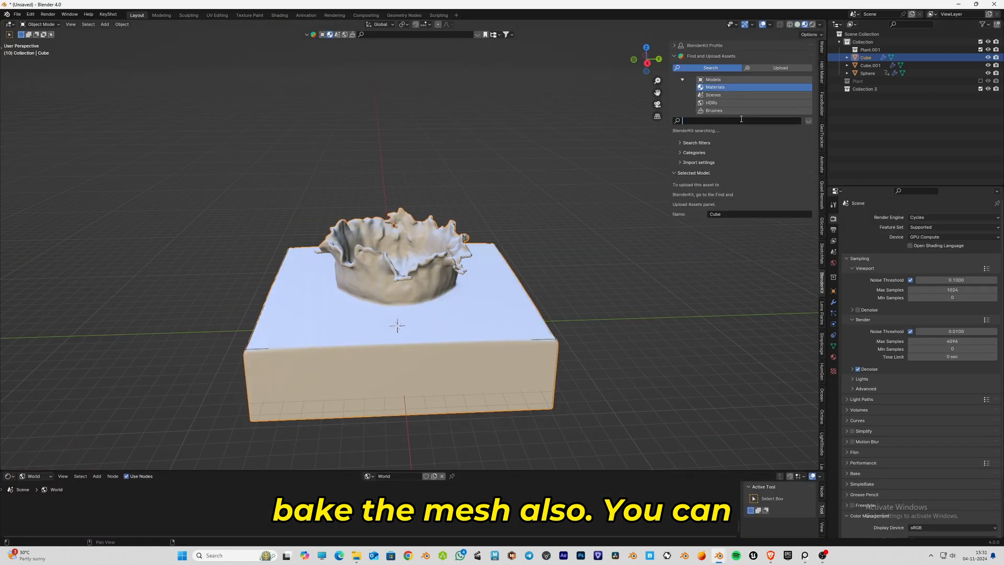
Apply the BlenderKit water material to the splash, light it with a studio HDRI, and hide Cube.001.
mouse_move(186, 84)
mouse_down()
mouse_move(425, 291)
mouse_move(488, 368)
mouse_up()
key(Return)
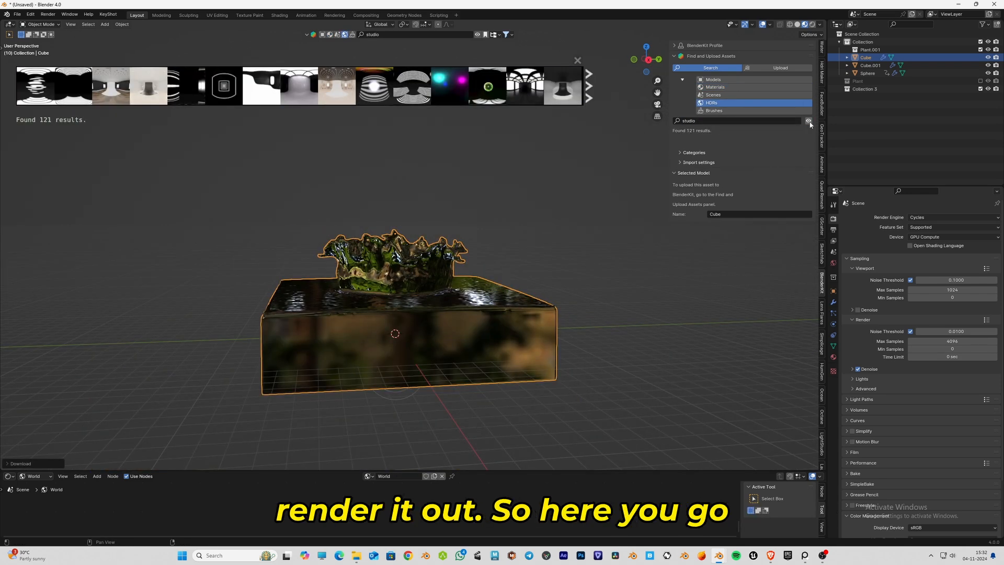
click(261, 87)
scroll(486, 212, up, 3)
middle_drag(368, 355, 408, 298)
scroll(408, 298, down, 3)
click(987, 66)
middle_drag(459, 219, 459, 263)
scroll(917, 314, down, 2)
Search BlenderKit models for a wine bottle and save the blend file.
click(712, 79)
click(743, 121)
text(wine bott)
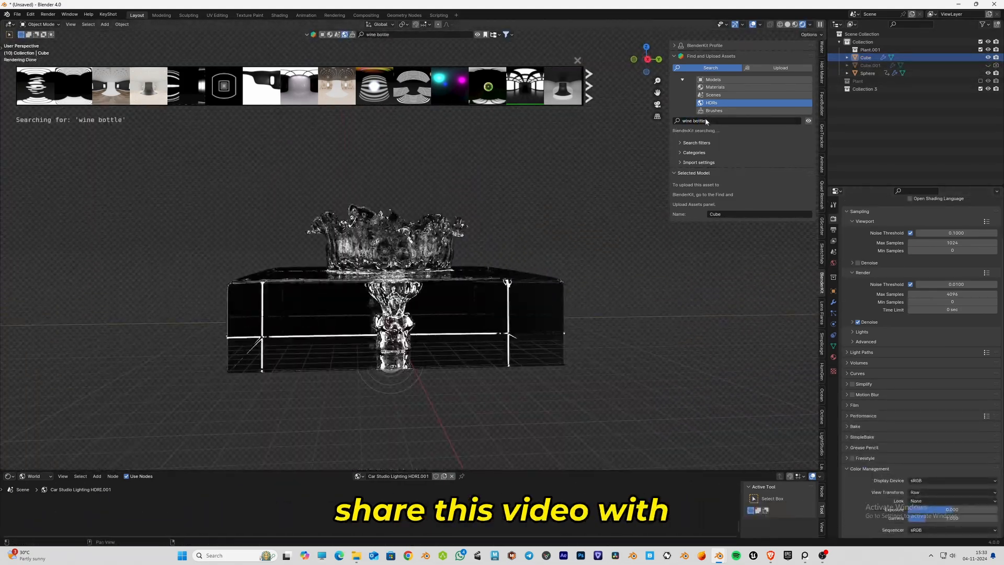
text(le)
key(Return)
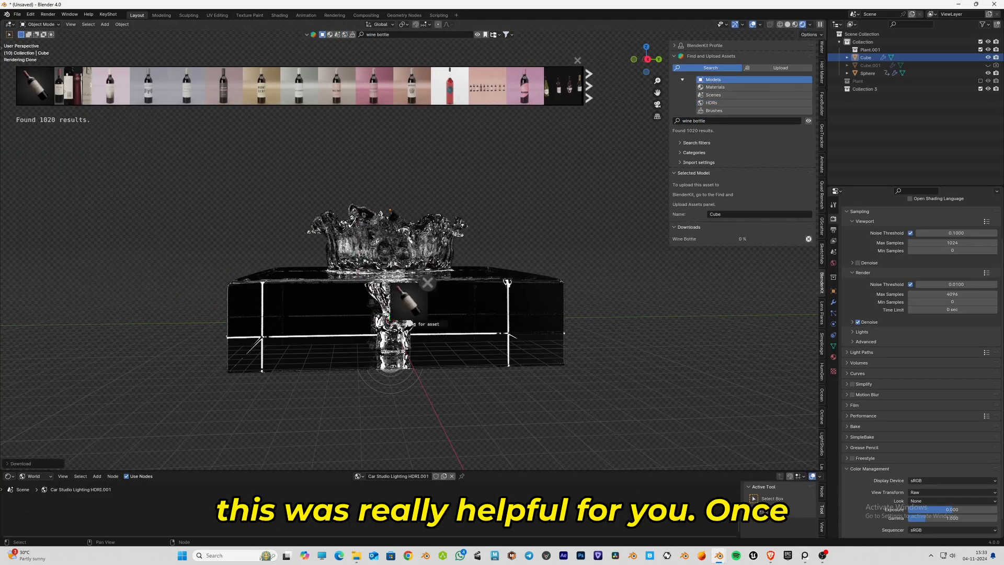
scroll(419, 448, up, 3)
key(ctrl+s)
key(Return)
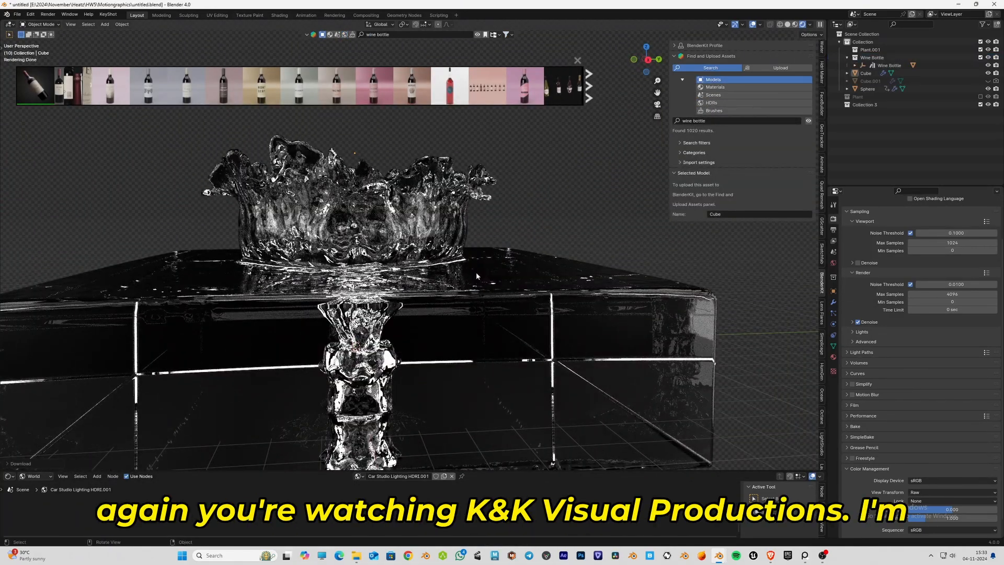
scroll(476, 272, up, 3)
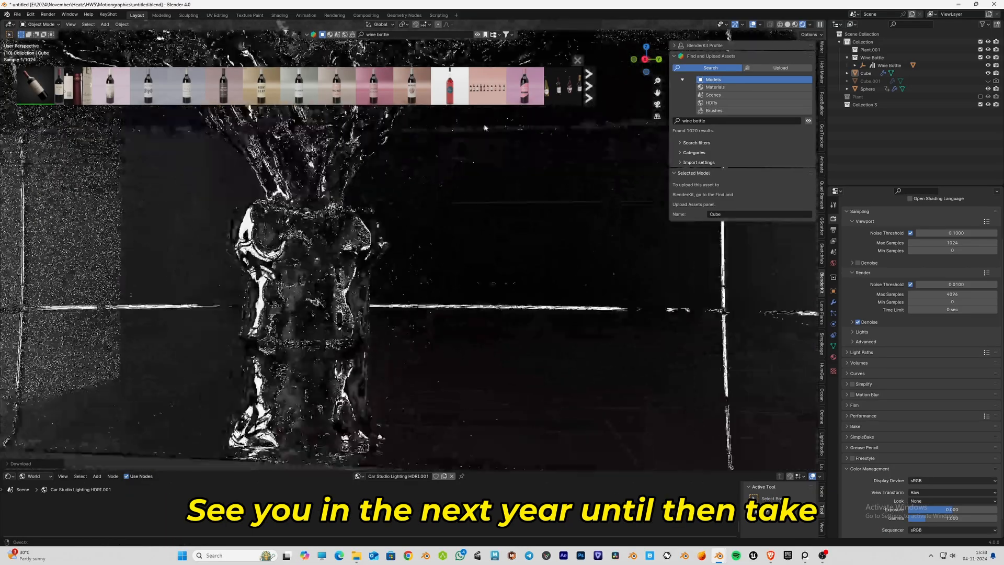